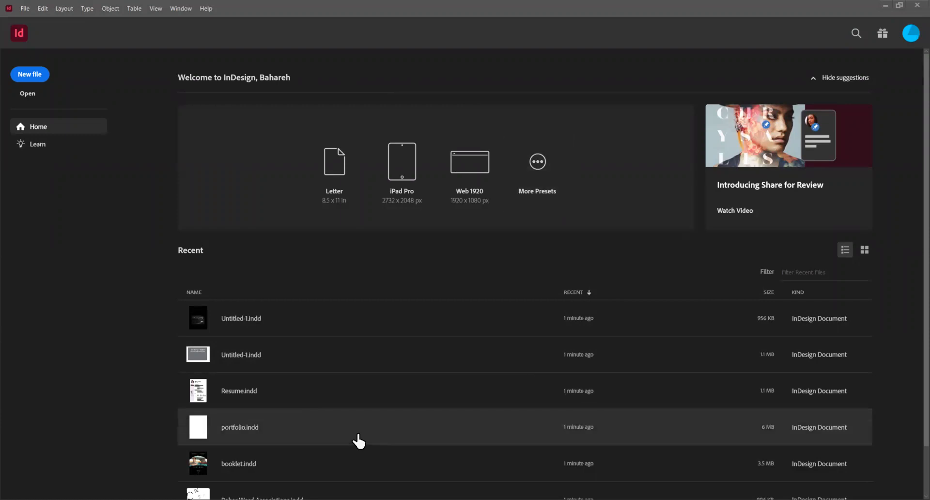
- Start a new document and show all blank print presets, keeping the Letter size
click(23, 9)
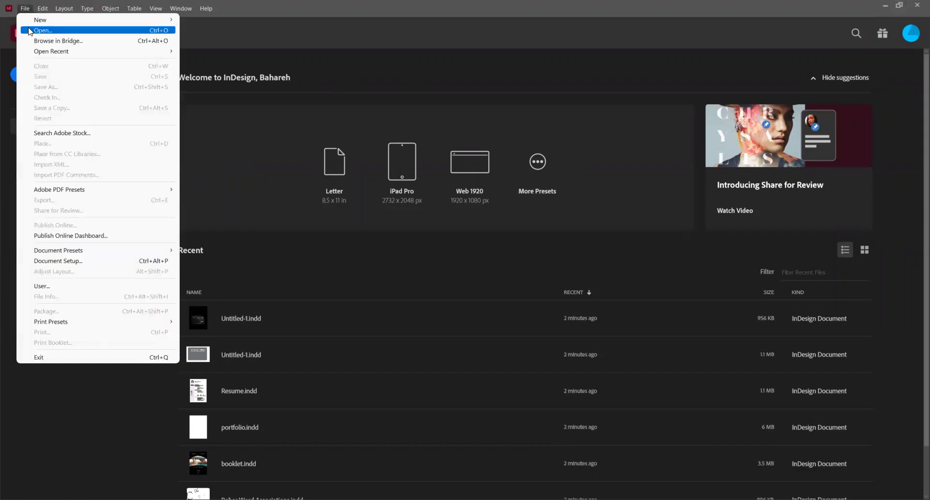
mouse_move(44, 21)
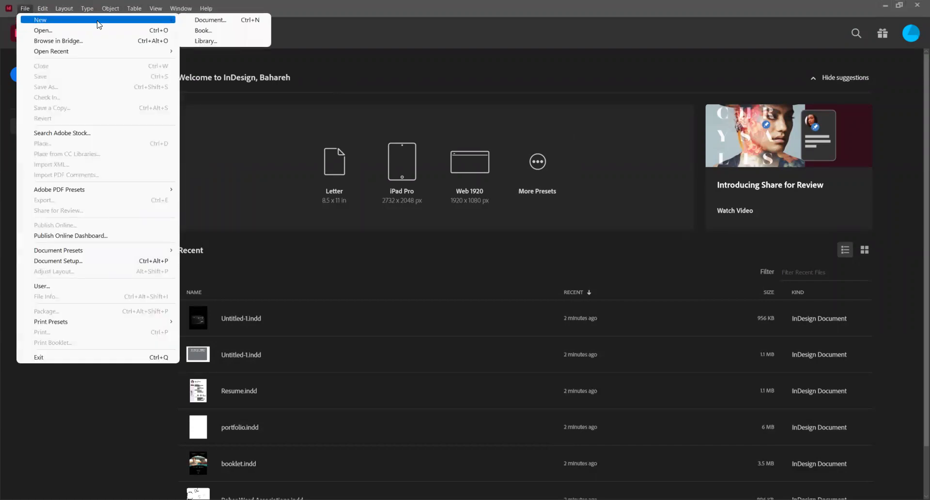
click(263, 22)
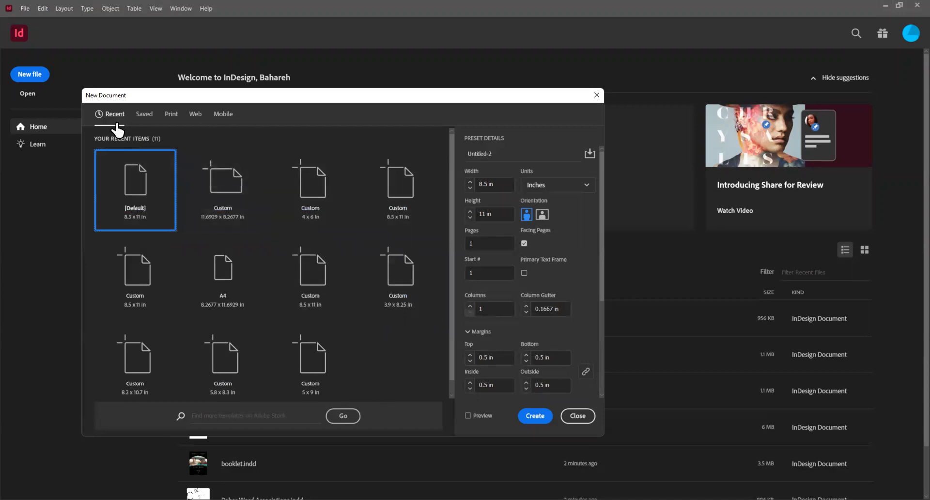
click(171, 119)
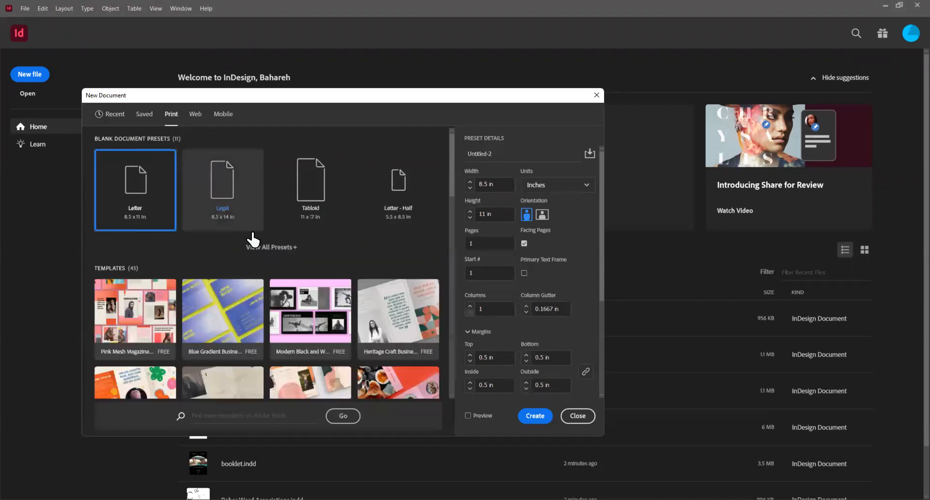
click(291, 248)
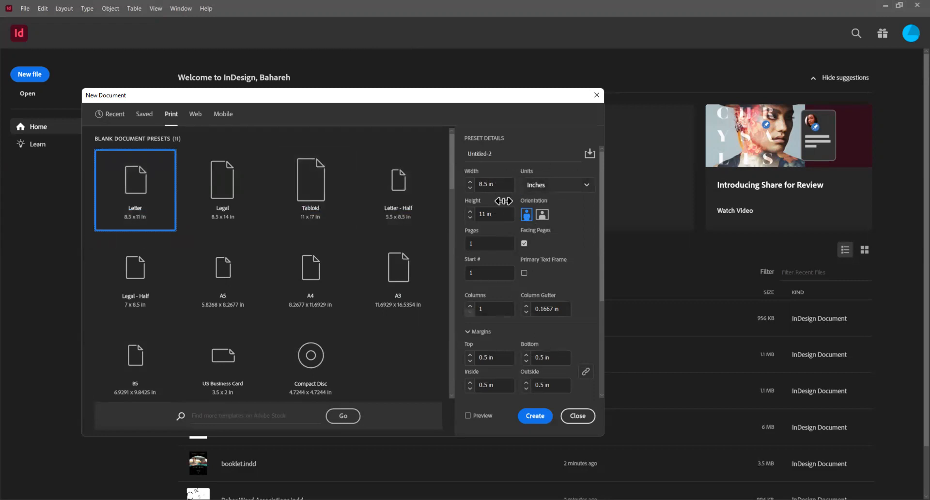
- Name the new document test1 and review the available measurement units, keeping inches
click(490, 155)
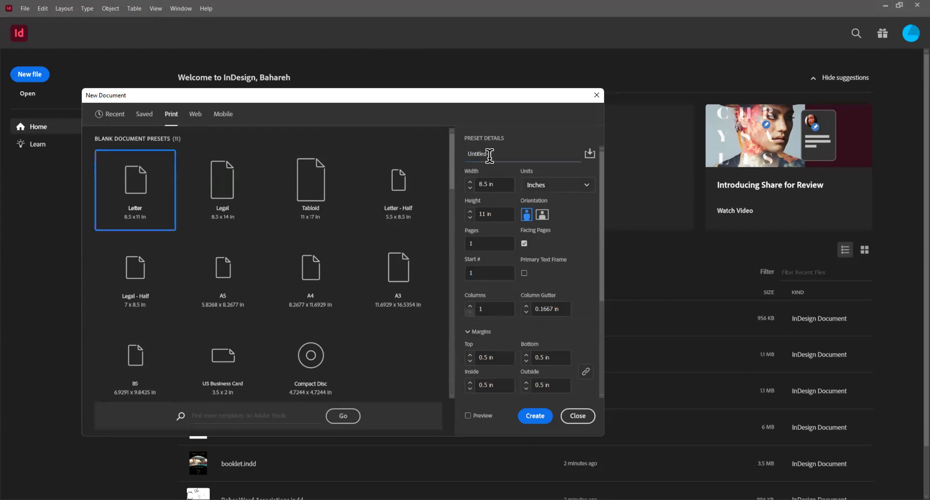
double_click(473, 154)
text(test1)
click(587, 187)
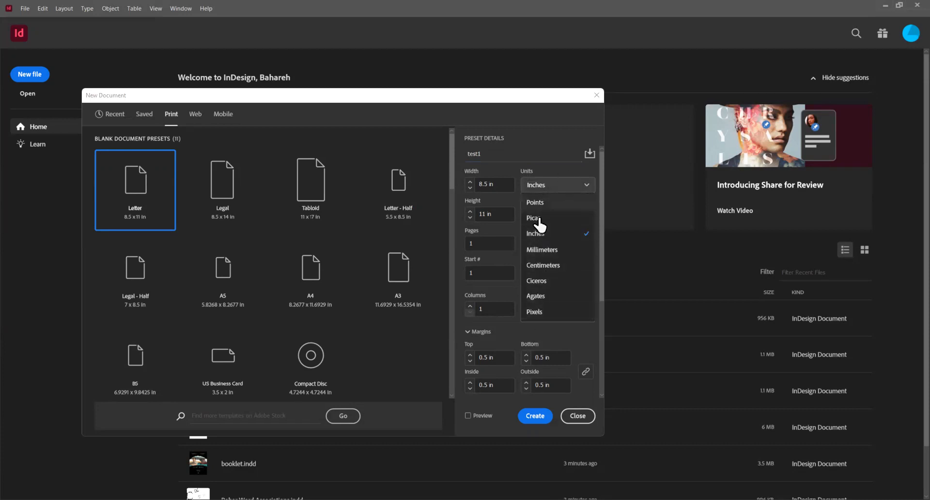
click(552, 143)
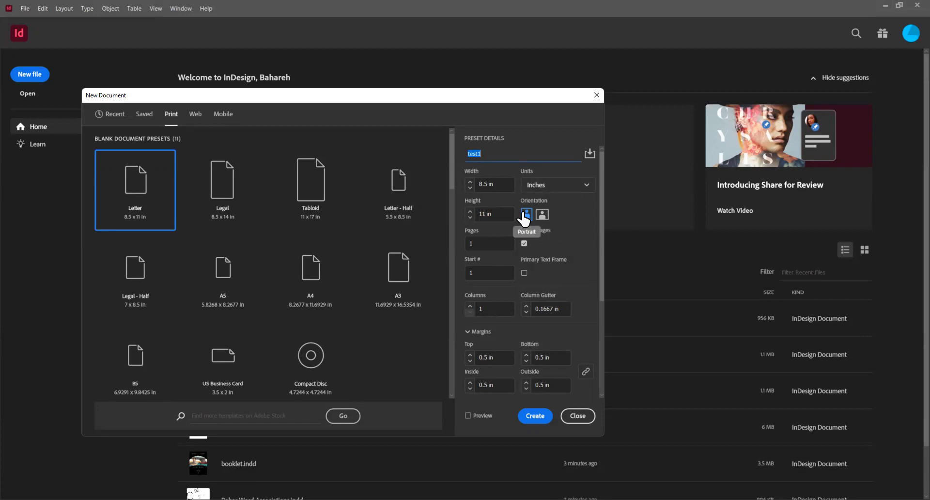
- Set the page orientation to landscape and create the document
click(542, 215)
click(527, 214)
click(542, 217)
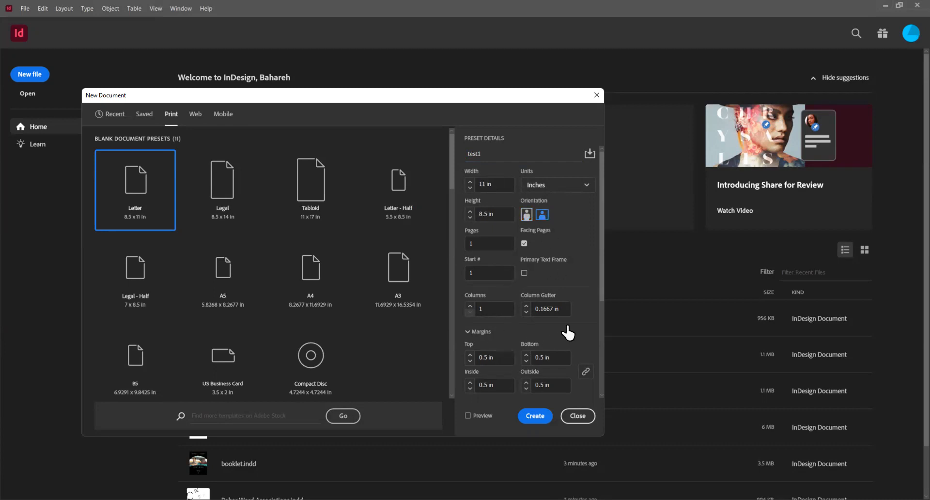
scroll(566, 329, down, 3)
scroll(567, 324, up, 3)
click(535, 418)
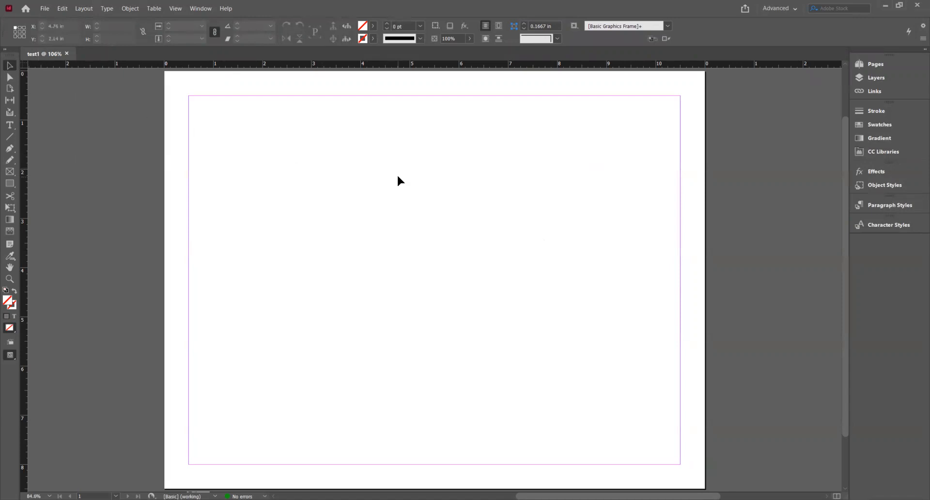
click(195, 12)
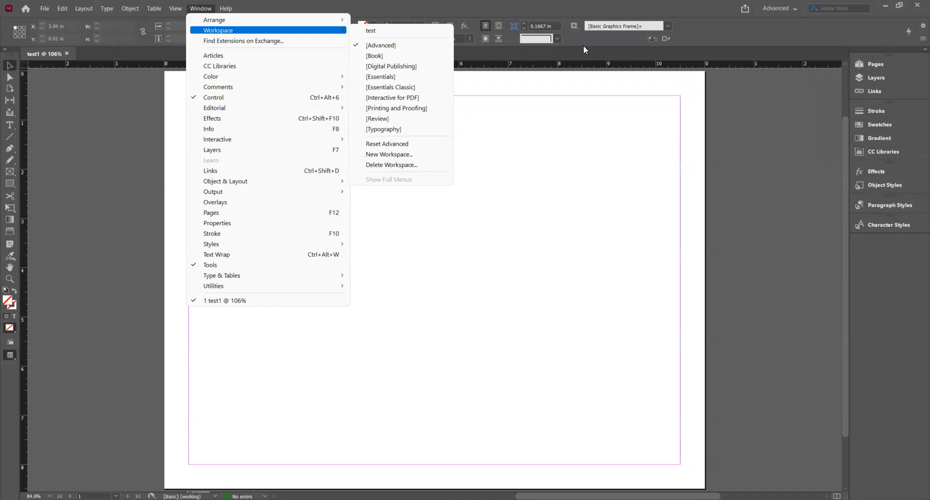
click(635, 44)
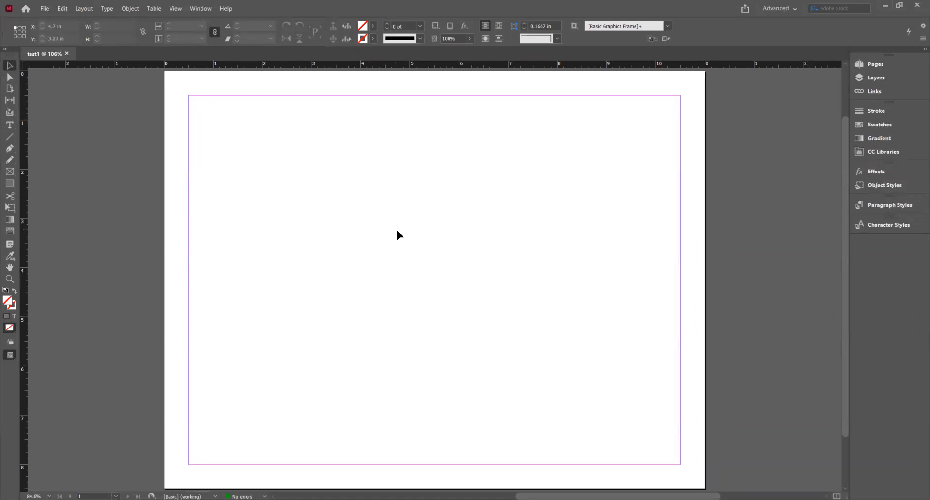
- Place the toyota image from the Links folder on the page at full size, near the page's upper-left area
click(47, 10)
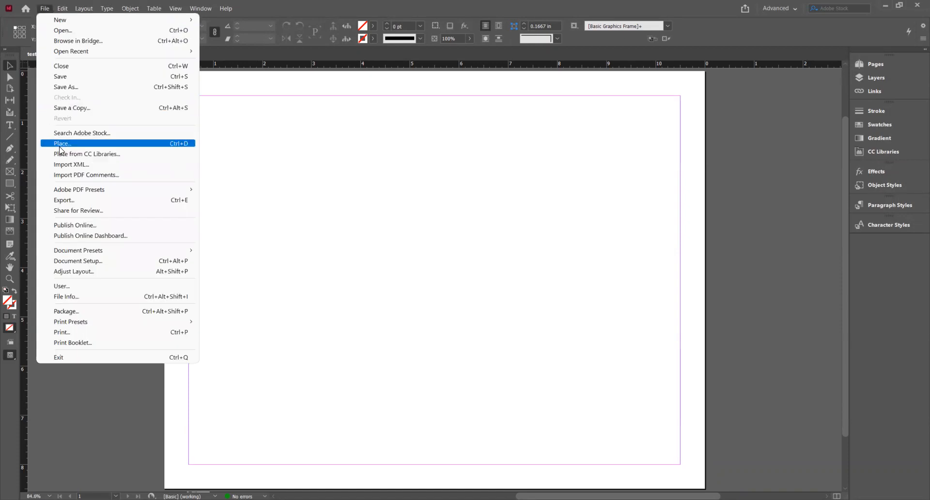
click(184, 148)
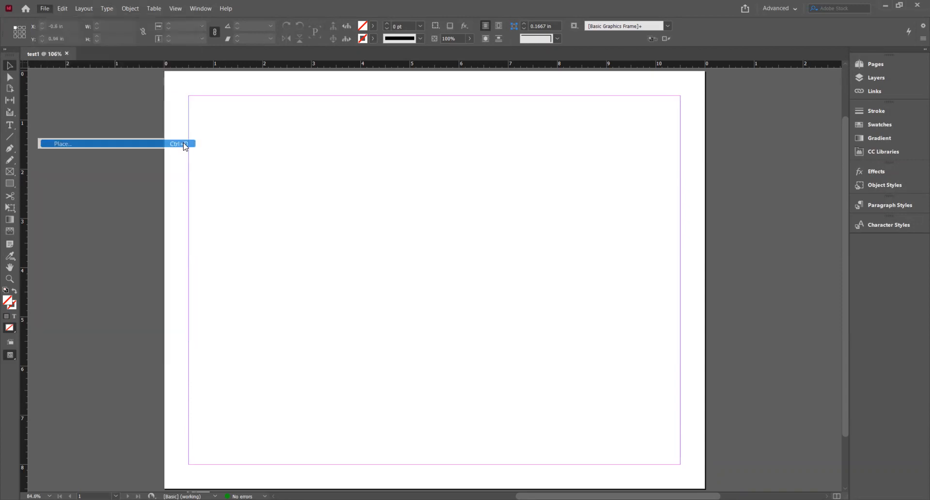
click(658, 221)
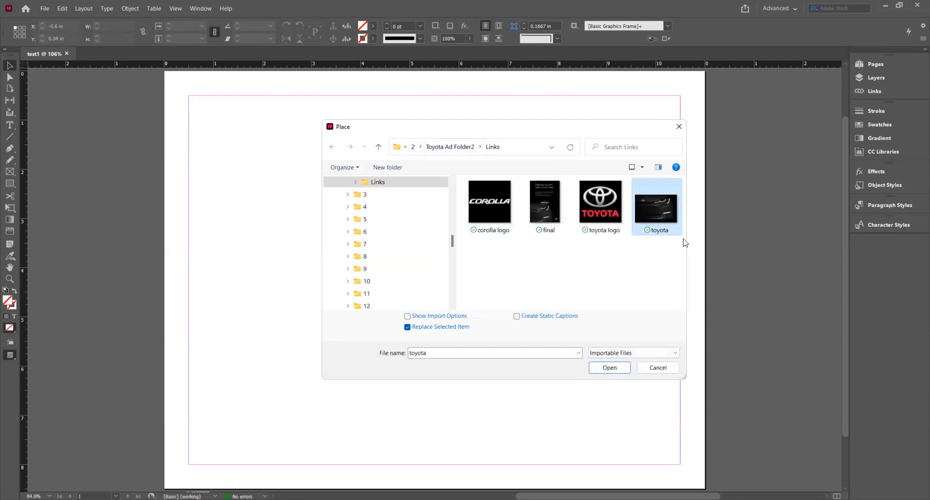
click(614, 369)
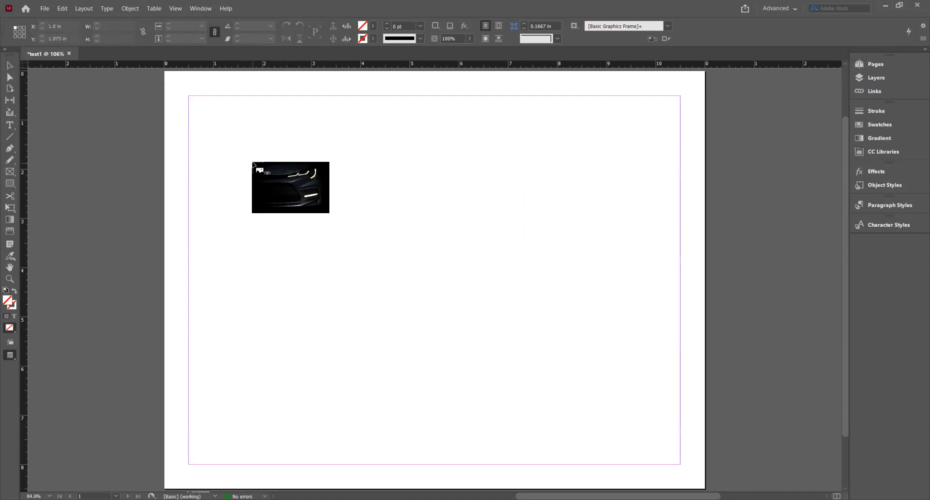
click(225, 181)
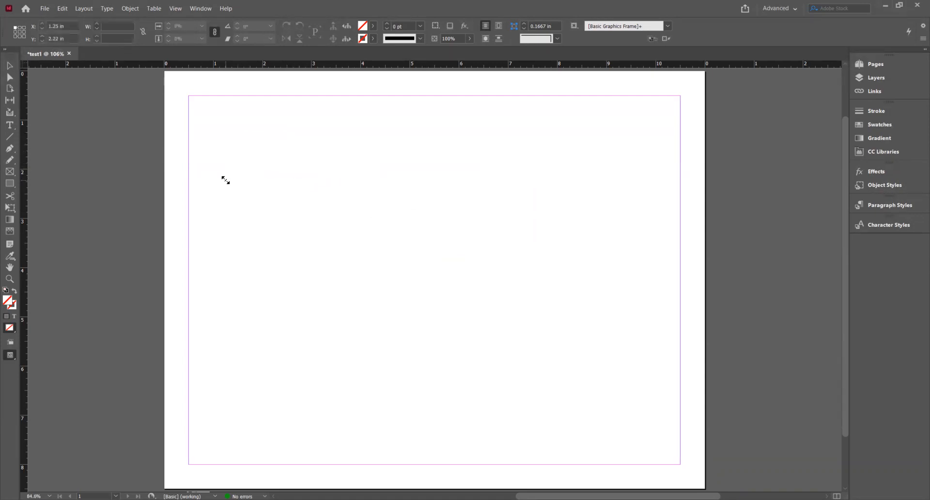
drag(683, 262, 605, 211)
drag(374, 204, 496, 206)
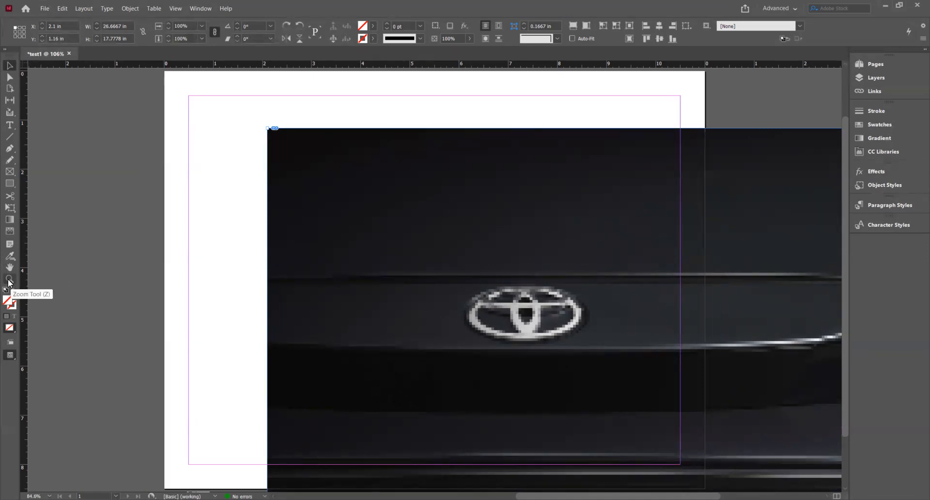
- Examine the placed car image close up and from farther out with the Zoom tool
click(9, 281)
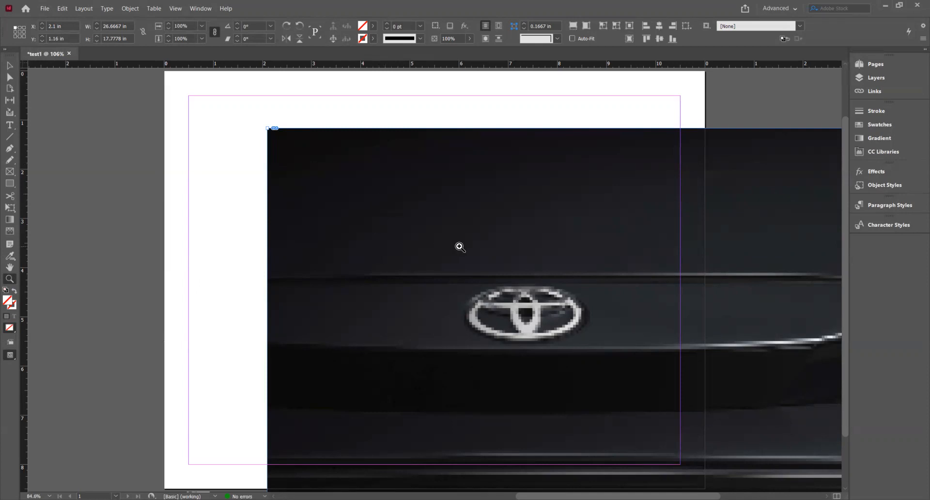
click(344, 215)
click(707, 356)
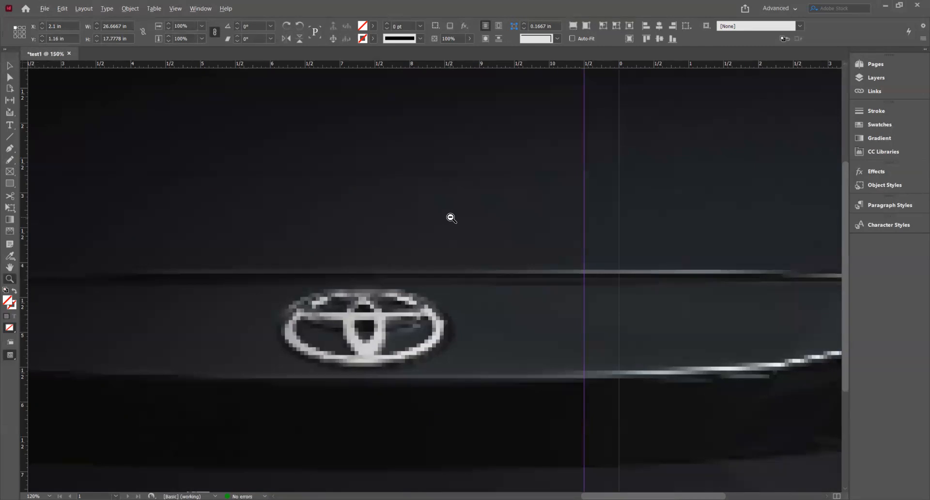
alt+click(452, 218)
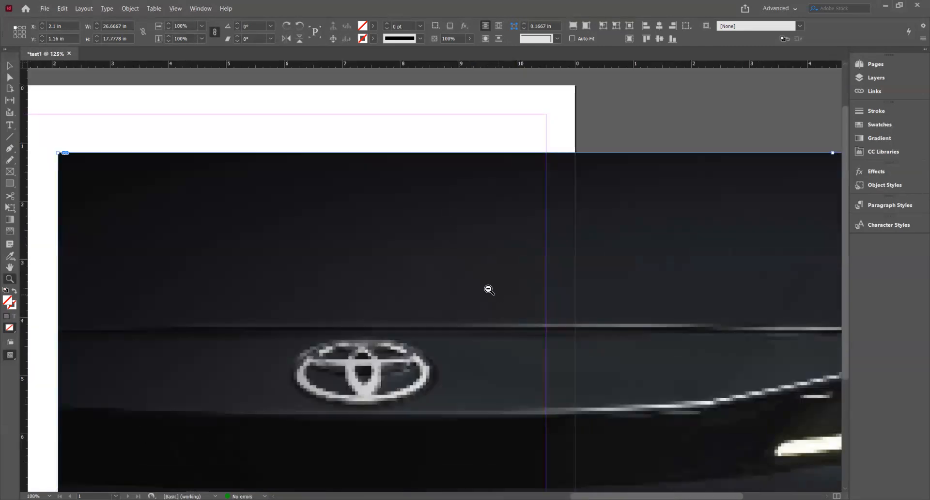
alt+click(509, 298)
alt+click(412, 404)
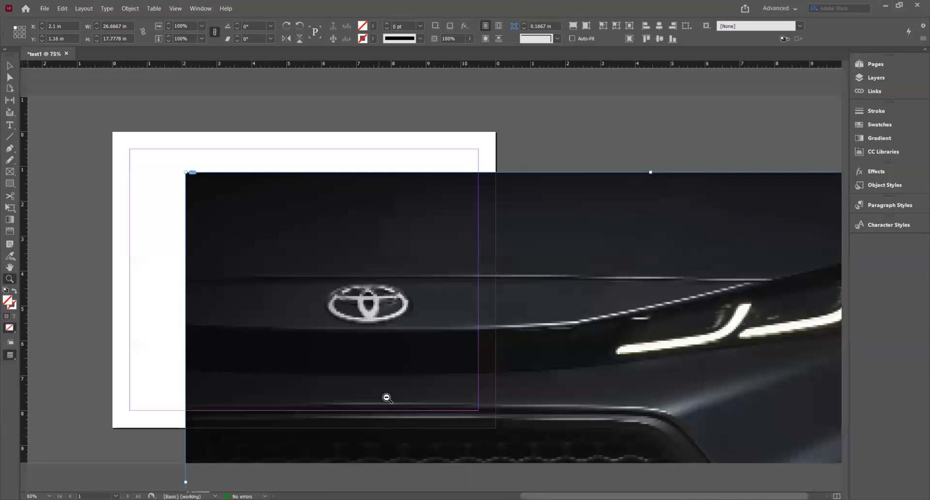
alt+click(411, 334)
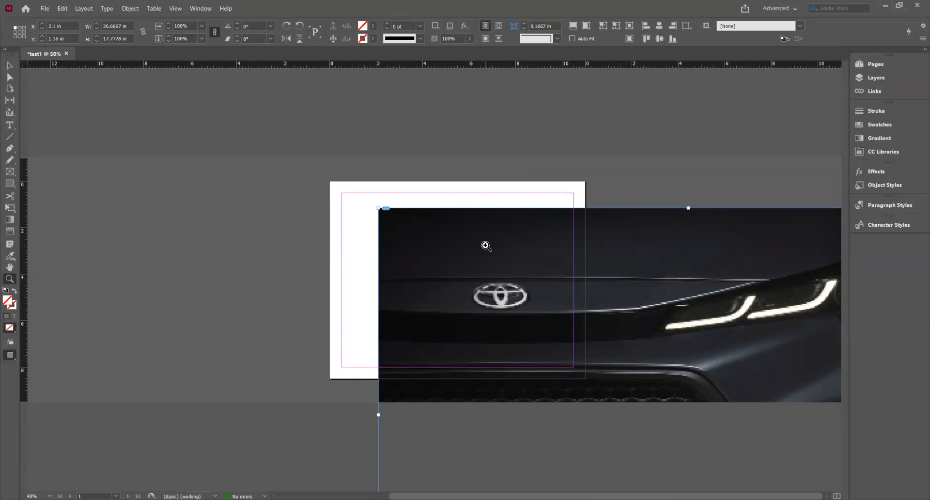
click(10, 68)
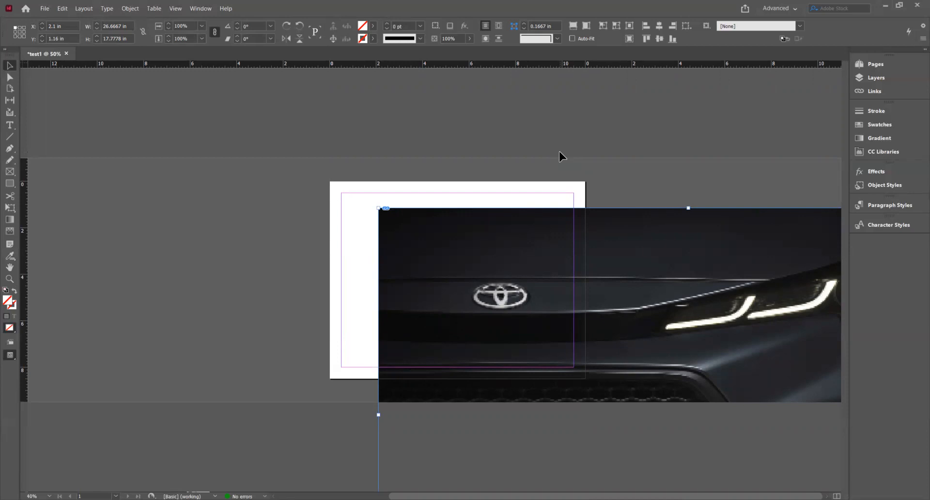
- Examine the image at magnifications between 50% and 200%, finishing with the whole page fitted in view
key(ctrl+=)
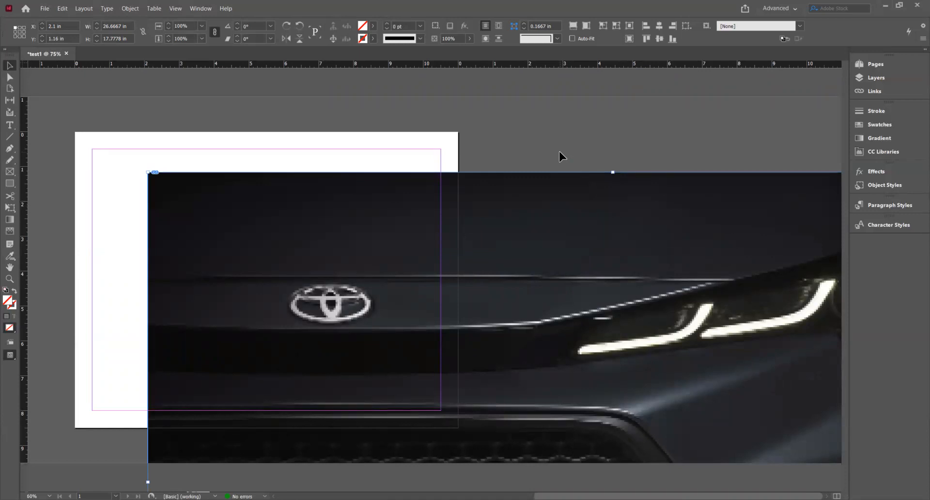
key(ctrl+=)
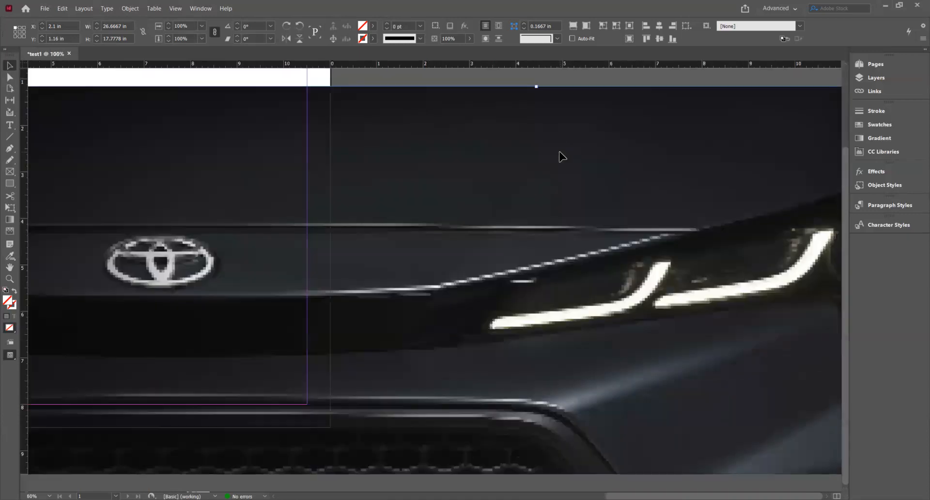
key(ctrl+=)
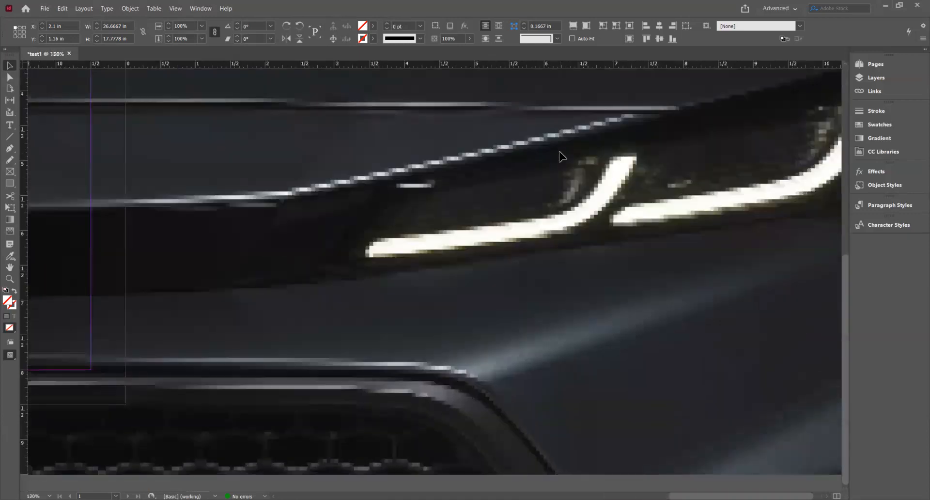
key(ctrl+=)
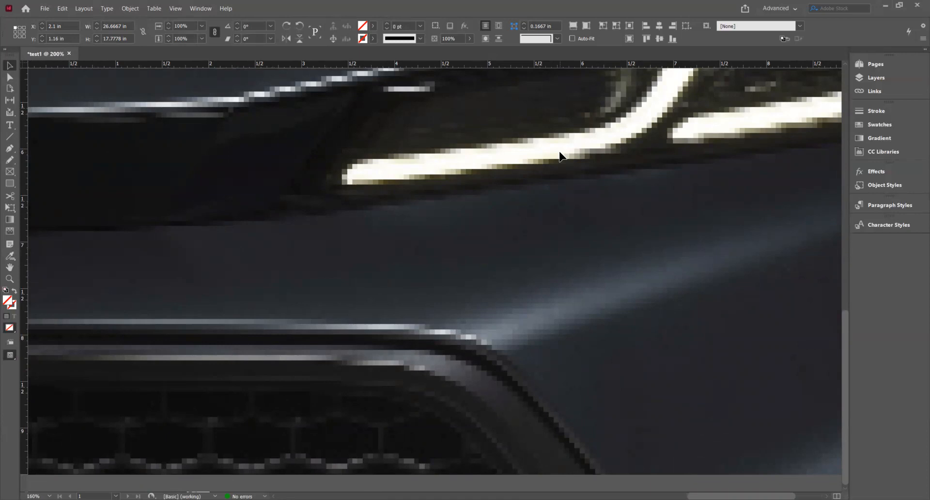
key(ctrl+minus)
key(ctrl+minus)
key(ctrl+minus)
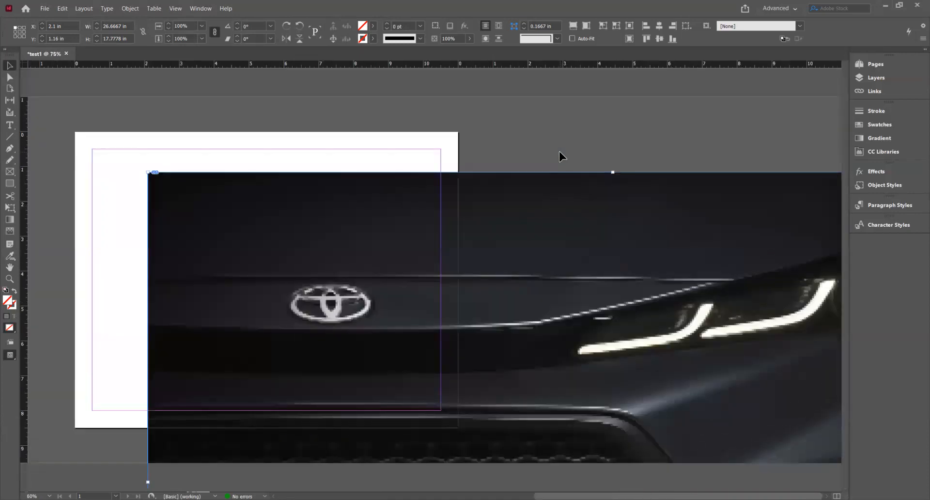
key(ctrl+minus)
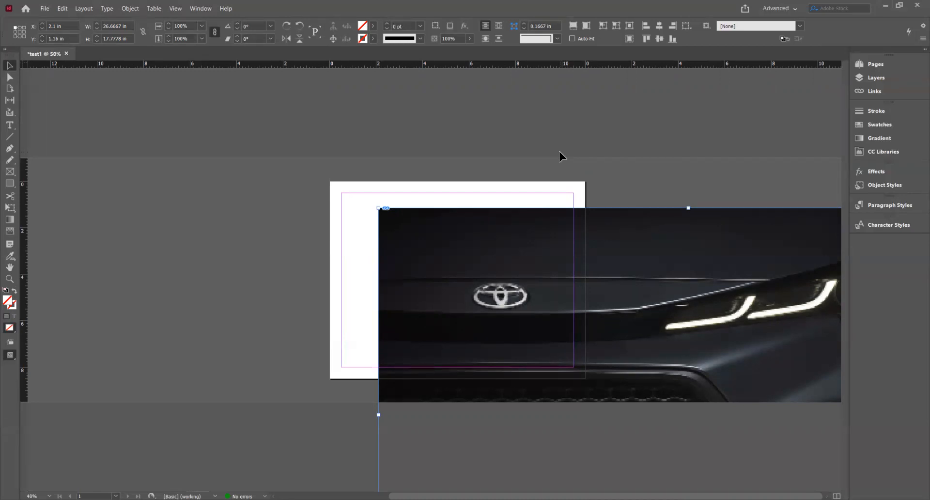
key(ctrl+equal)
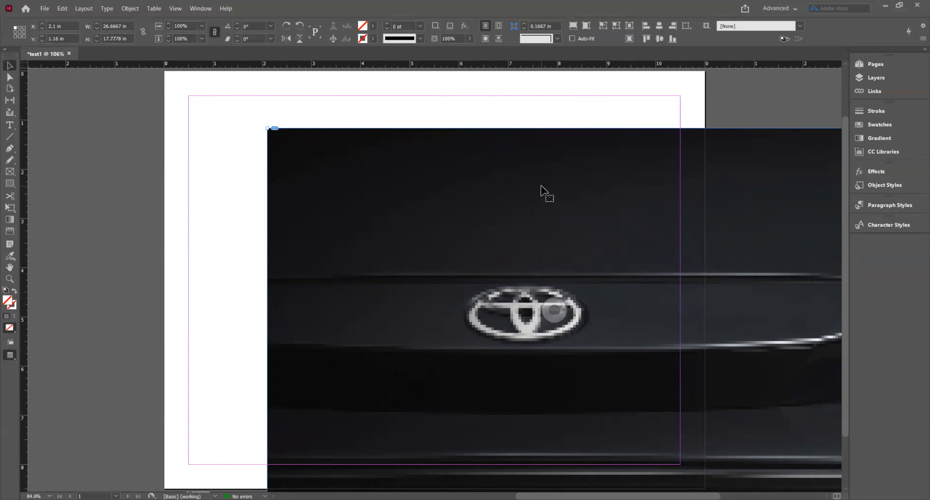
- Move the car image off the page onto the pasteboard, just beyond the page's right edge
drag(610, 212, 590, 184)
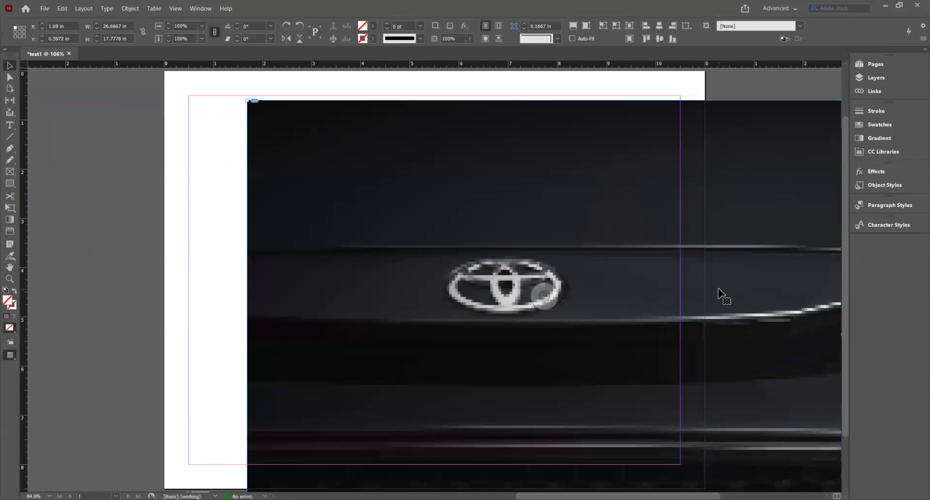
key(ctrl+minus)
key(ctrl+minus)
key(ctrl+minus)
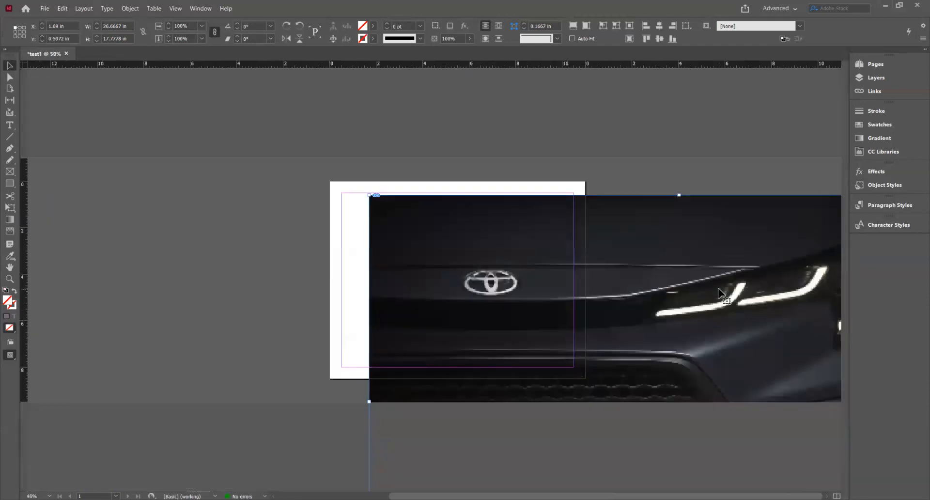
key(ctrl+minus)
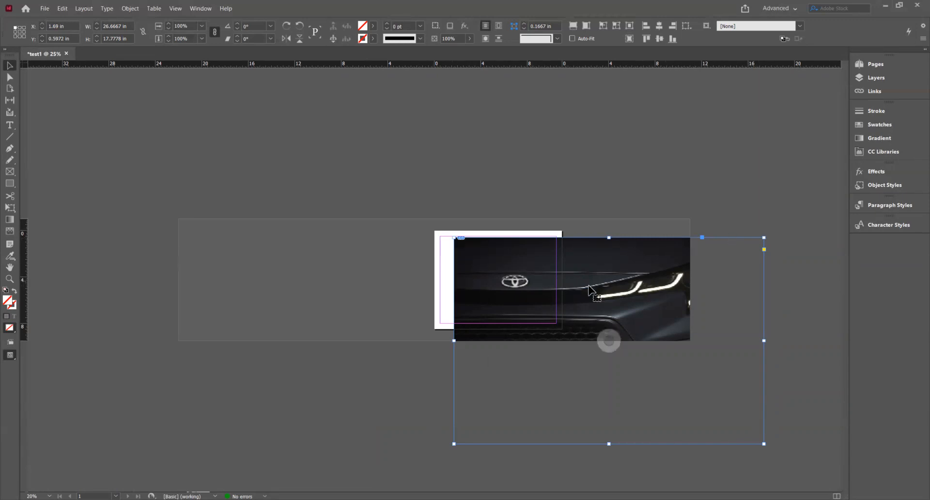
drag(603, 290, 648, 303)
drag(601, 257, 732, 250)
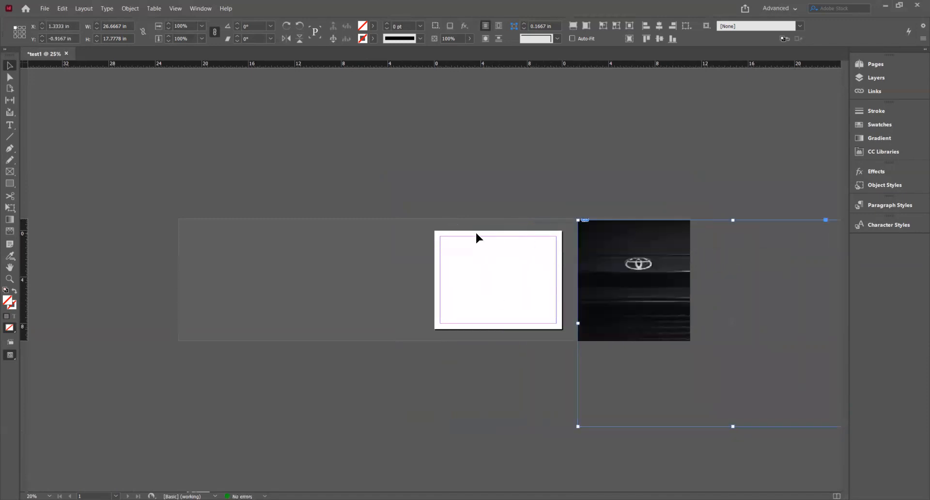
- Move the car image back over the page, resize its frame to about 14.97 × 14.05 in, and reposition it near the page's right edge
drag(648, 260, 521, 262)
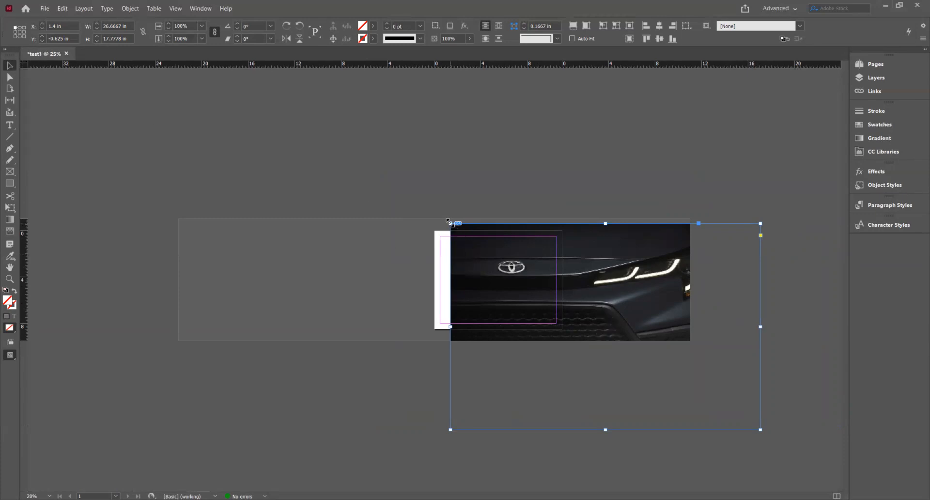
drag(449, 222, 585, 266)
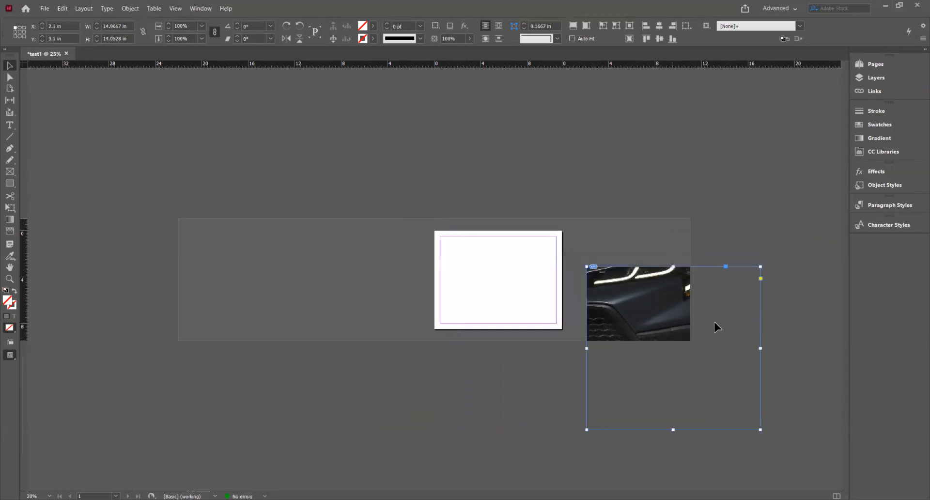
drag(663, 308, 600, 267)
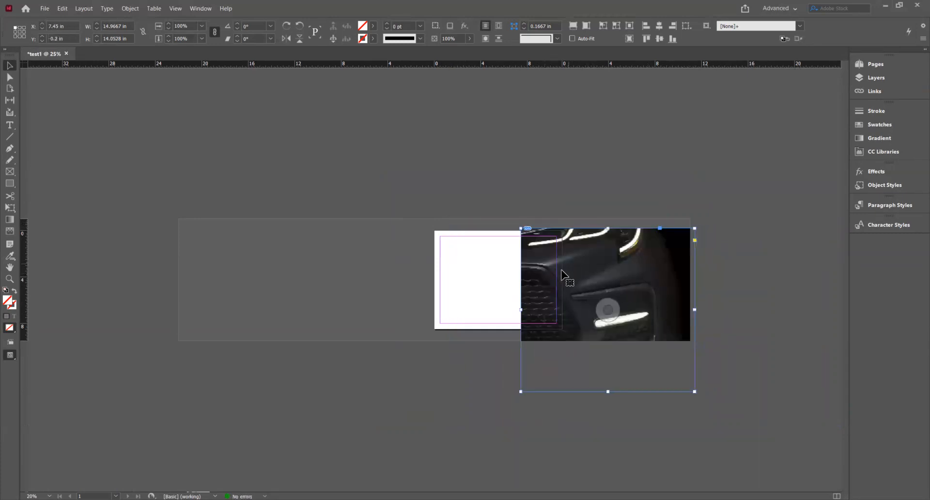
drag(654, 292, 668, 304)
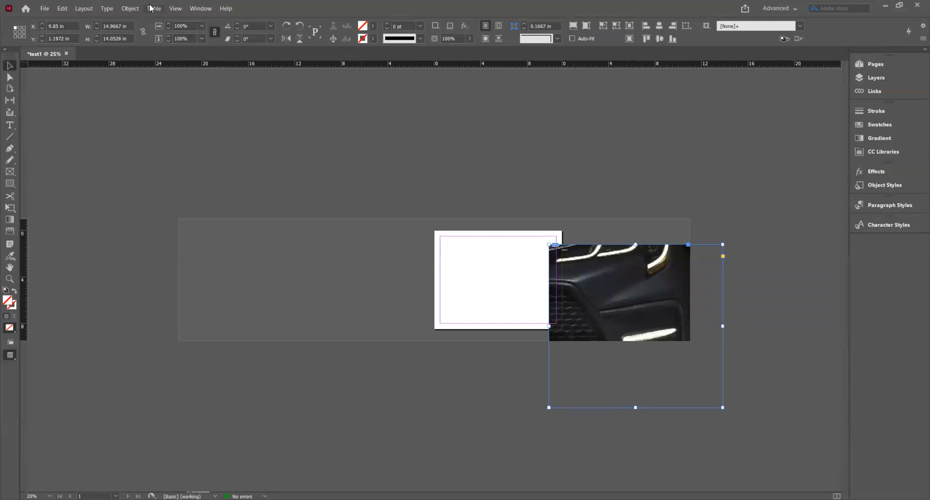
- Undo the last two moves of the car image and the resizing of its frame
click(62, 10)
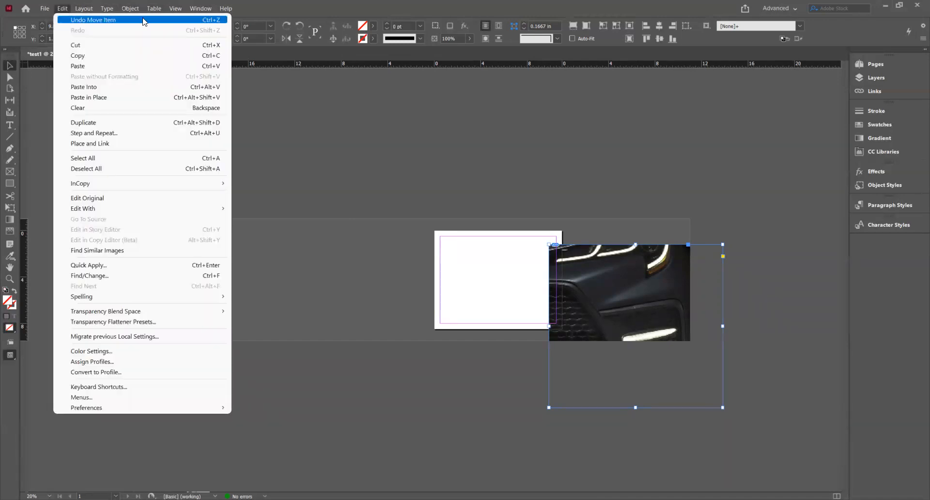
click(205, 21)
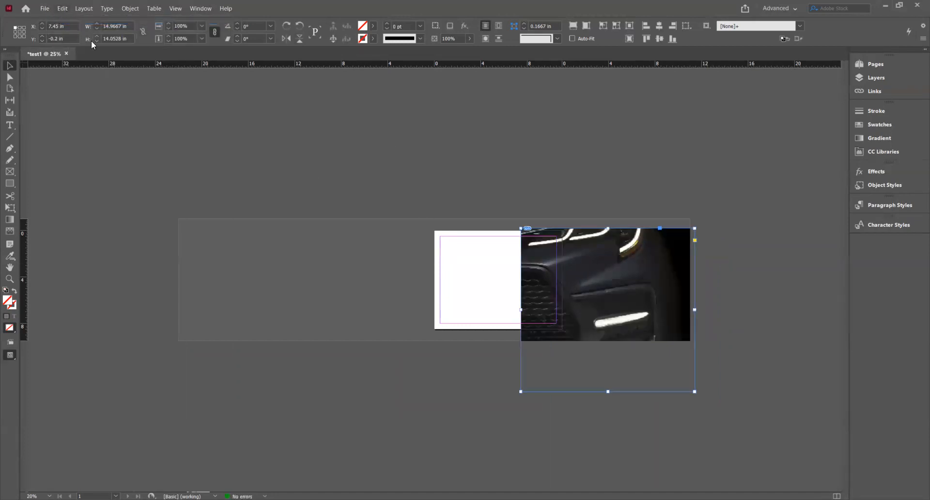
key(ctrl+z)
key(ctrl+z)
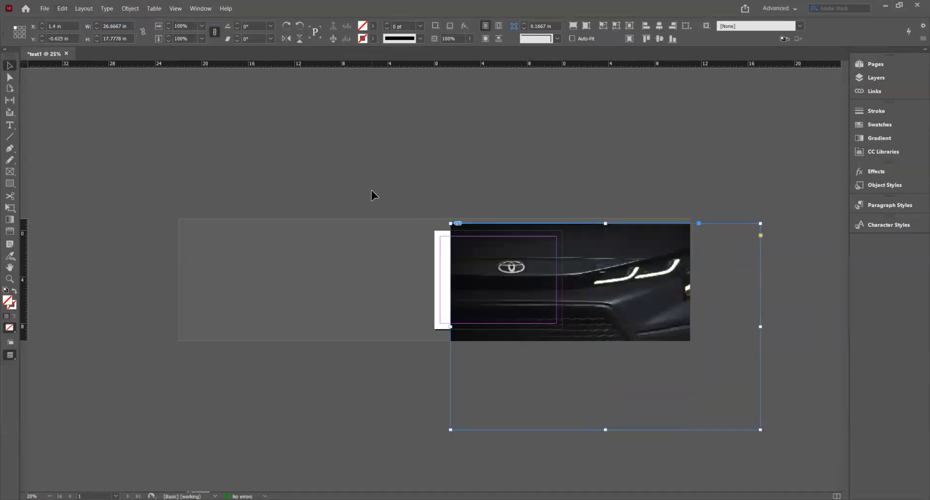
click(61, 9)
- Scale the car image proportionally to about 15.97 × 10.65 in and position it over the right part of the page
drag(604, 242, 629, 257)
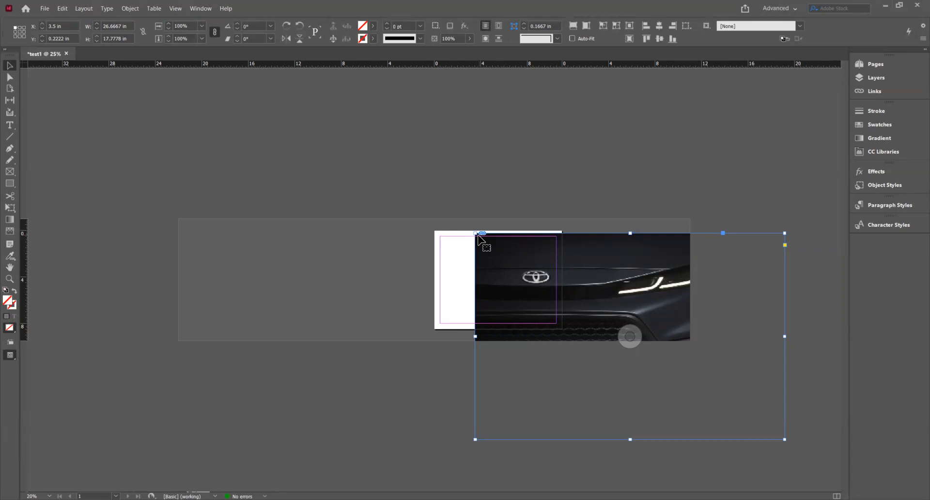
drag(474, 231, 610, 315)
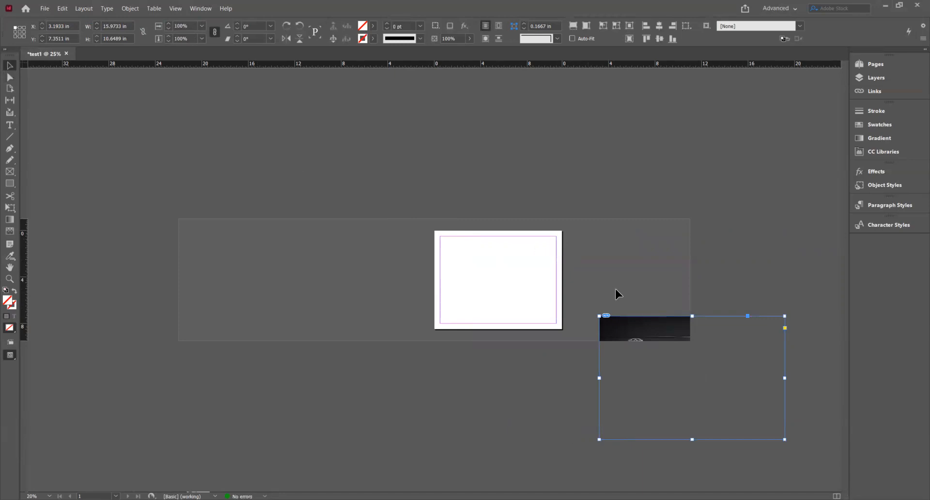
drag(671, 334, 549, 244)
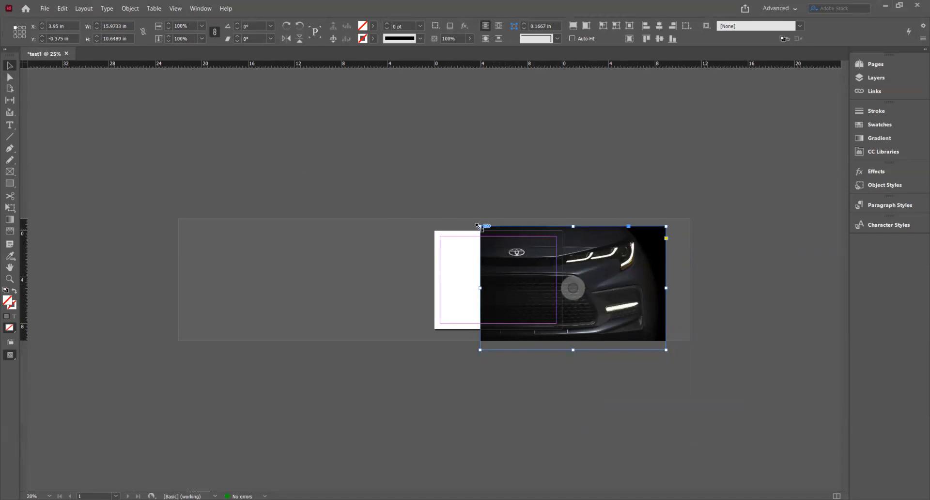
- Scale the car image proportionally to about 8.87 × 5.91 in and move it fully onto the page
drag(478, 226, 562, 279)
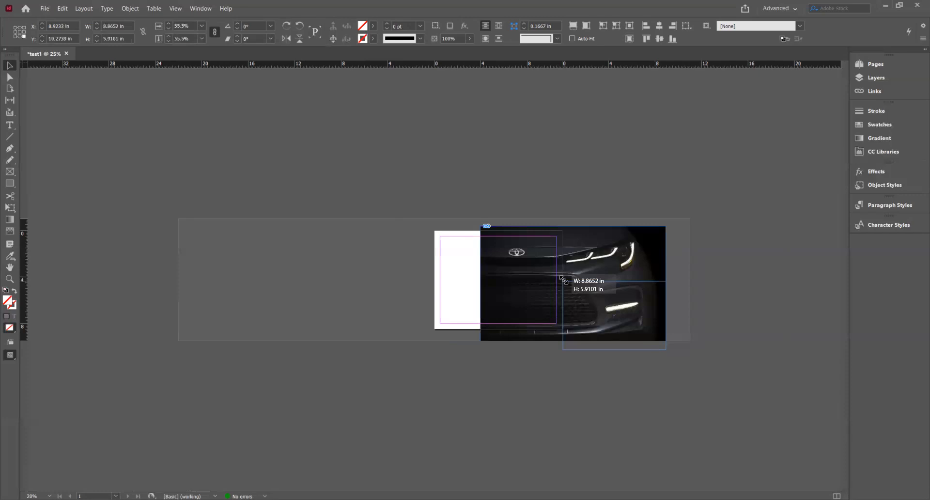
drag(561, 277, 563, 281)
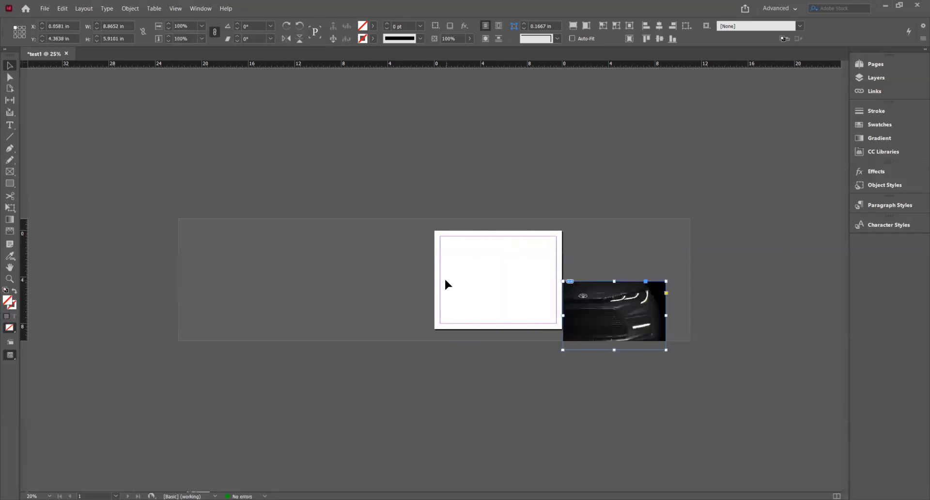
drag(621, 298, 516, 261)
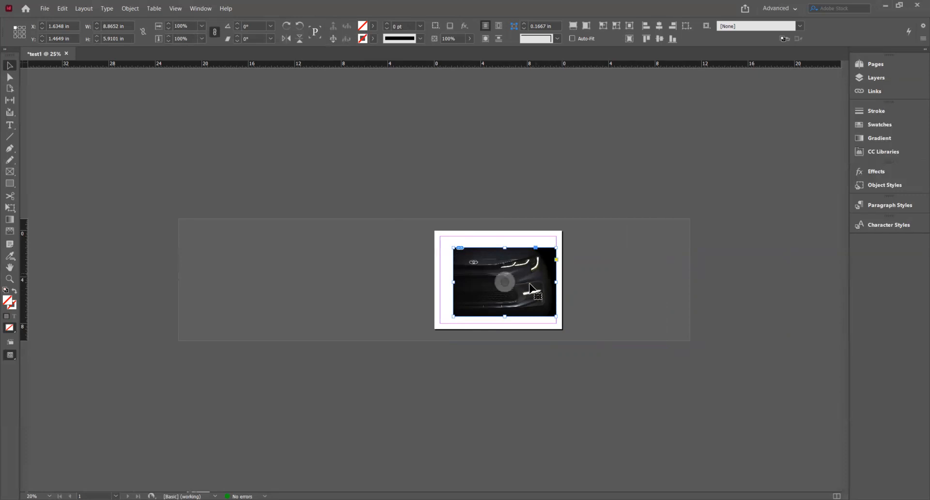
- Scale the car image to about 7.14 × 4.76 in, place it in the lower-right corner of the margins, and deselect it
drag(454, 248, 474, 261)
drag(527, 270, 553, 278)
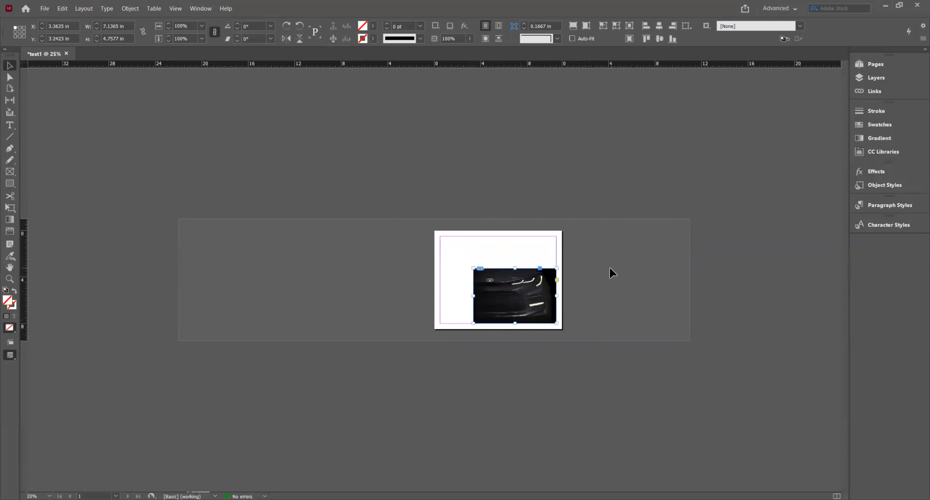
click(542, 251)
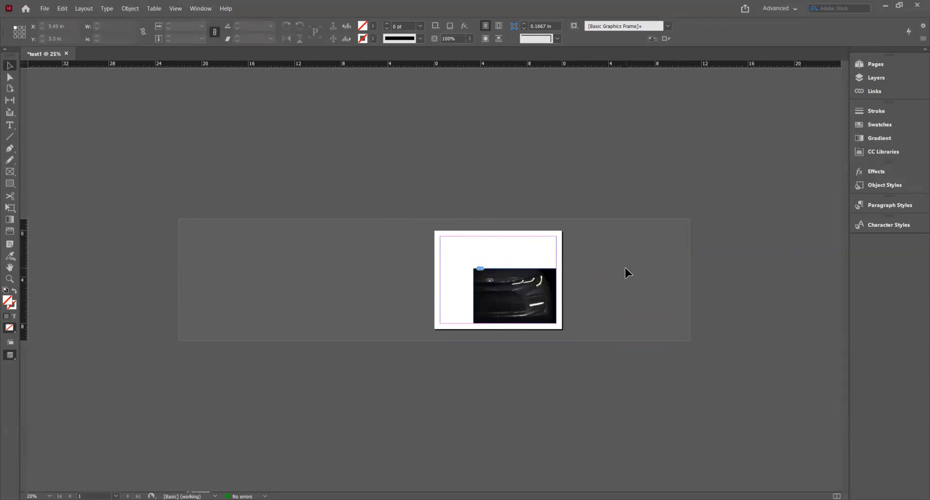
- Save the document to the Desktop as test1 in InDesign 2022 document format
key(ctrl+0)
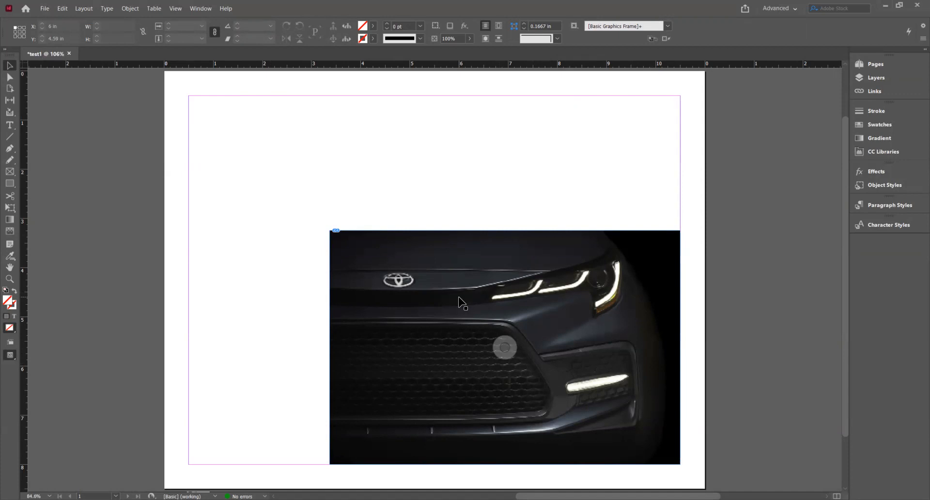
key(ctrl+minus)
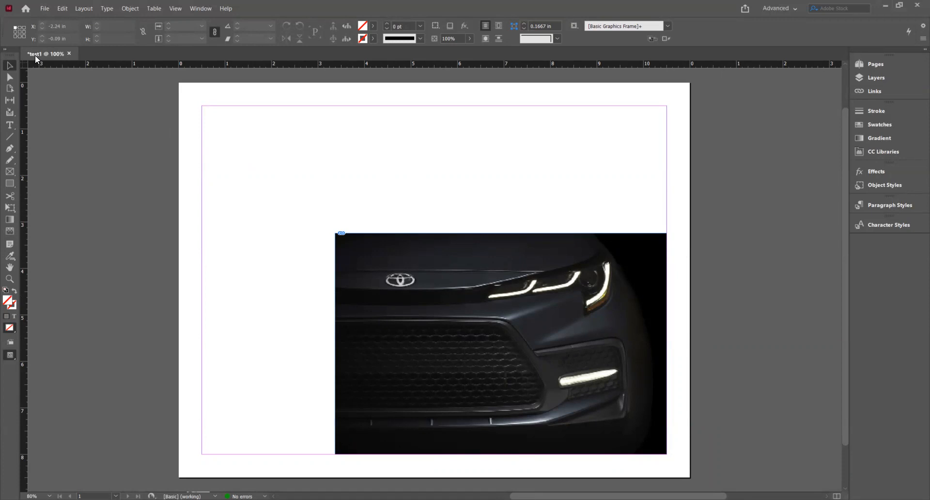
click(45, 9)
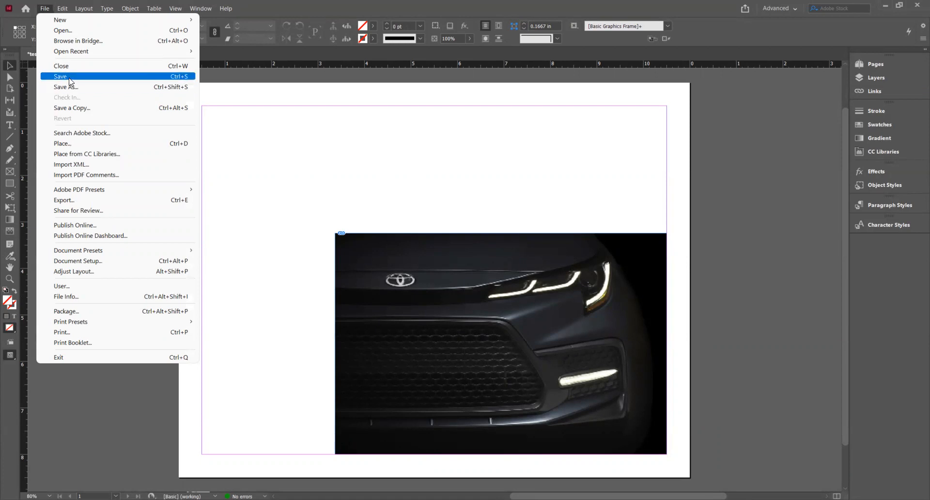
click(61, 88)
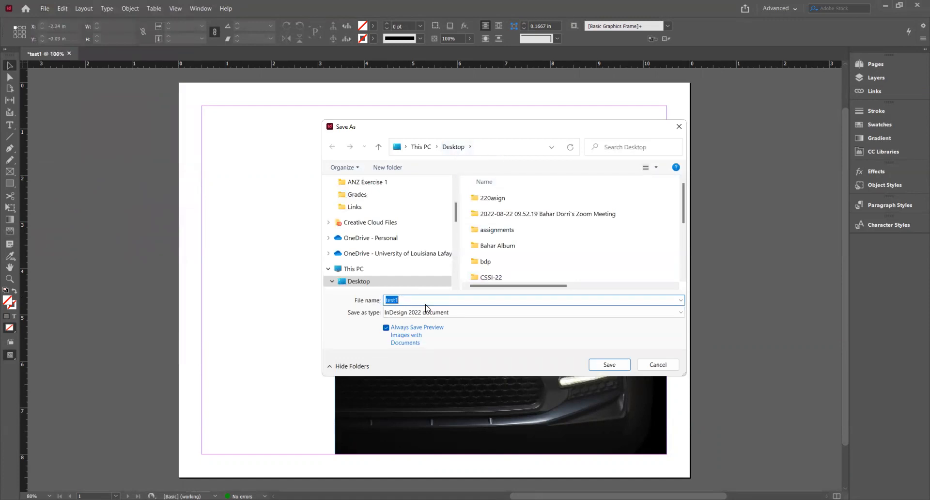
click(613, 365)
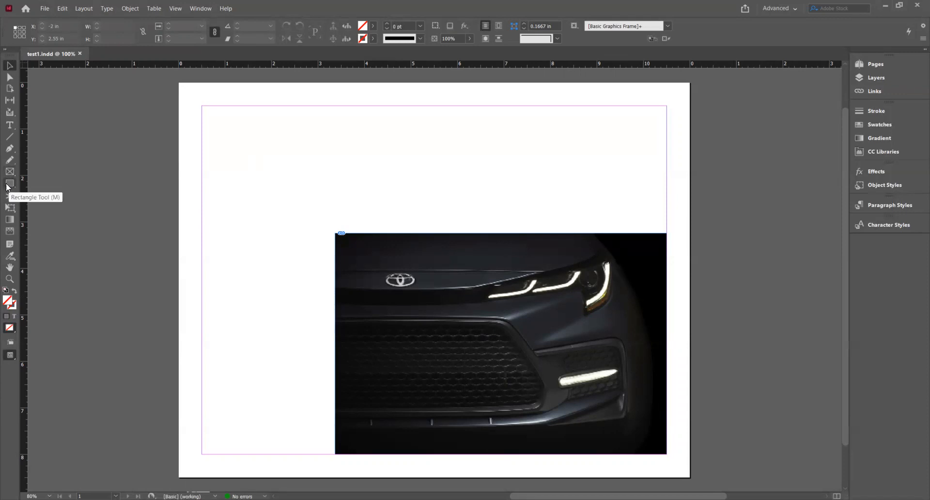
- Draw three rectangles across the empty area above the car image, the rightmost about 3.11 × 2.18 in
click(8, 186)
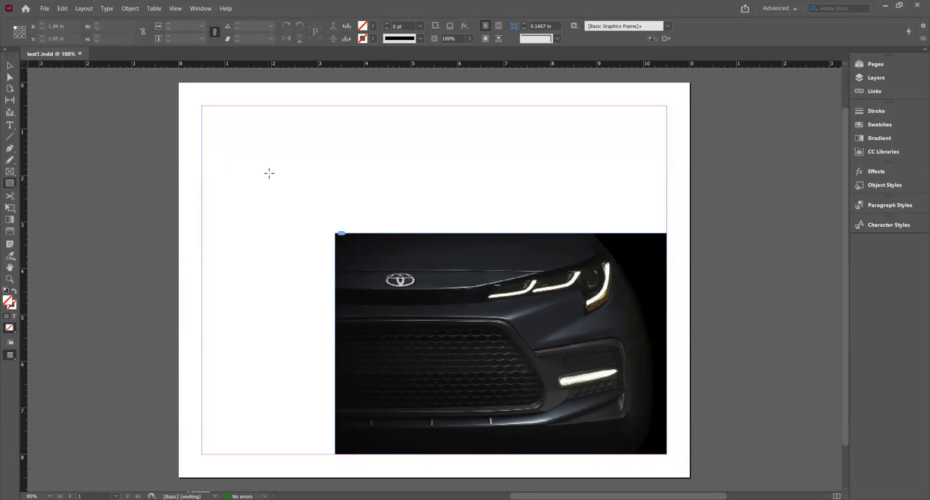
mouse_move(207, 109)
mouse_down()
mouse_move(257, 155)
mouse_move(357, 183)
mouse_up()
drag(411, 123, 465, 211)
mouse_move(500, 121)
mouse_down()
mouse_move(565, 182)
mouse_move(645, 222)
mouse_up()
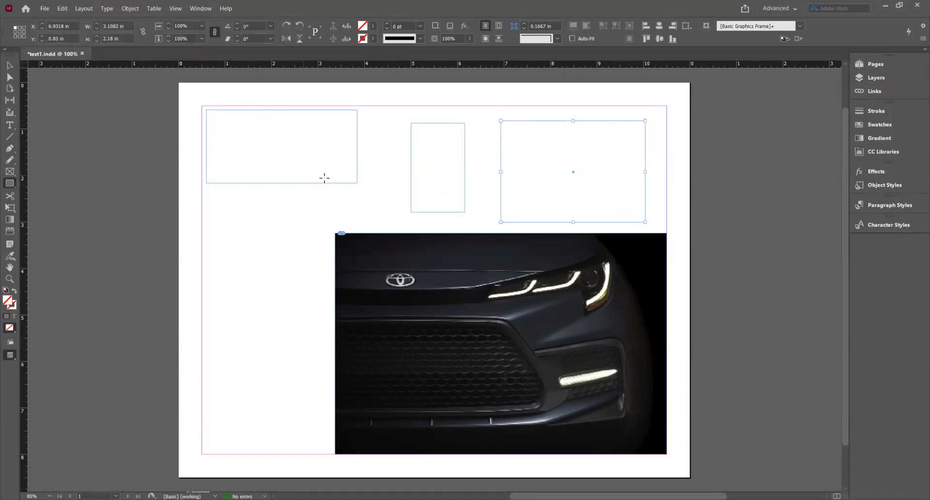
- Delete all three rectangles above the car image
click(9, 65)
click(486, 150)
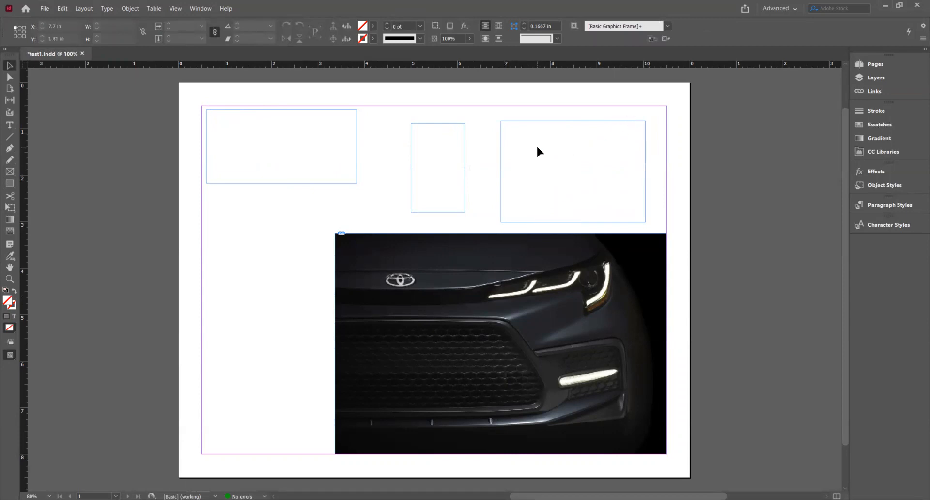
drag(189, 108, 639, 175)
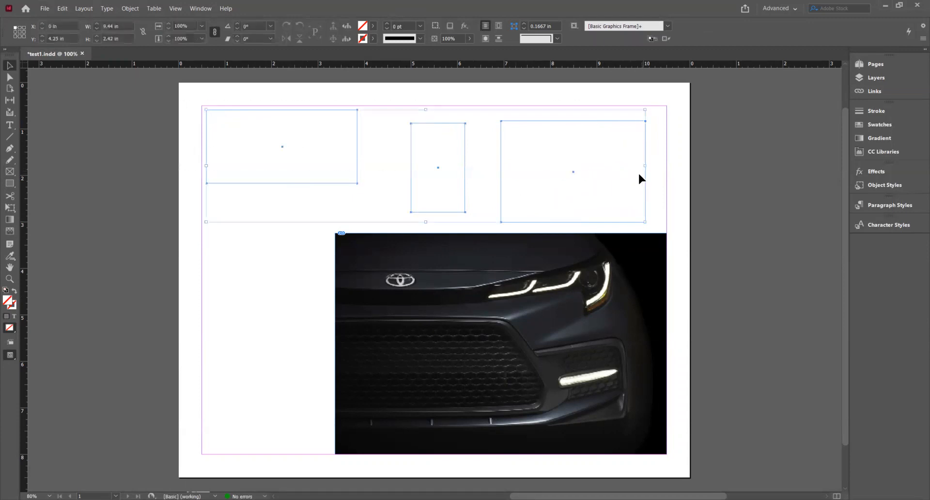
key(Delete)
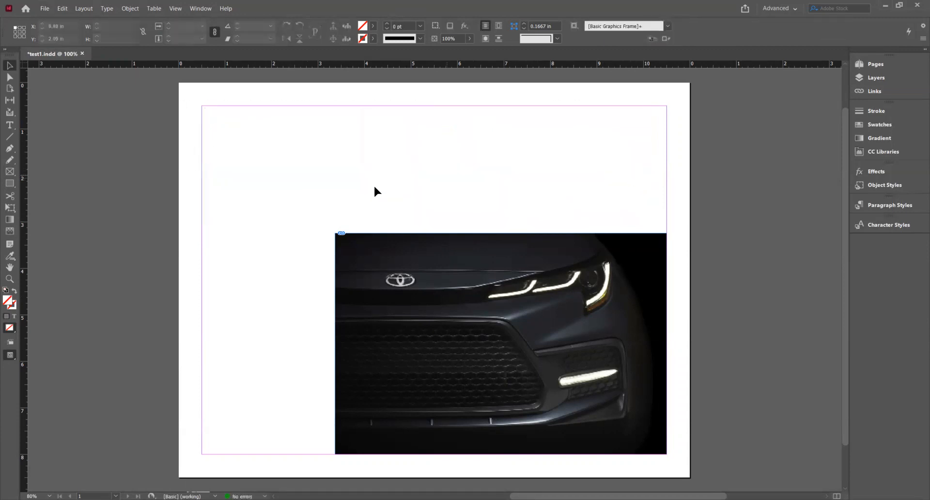
- Draw a rectangle about 11.42 × 8.76 in that extends slightly past all page edges, and select it
click(10, 184)
drag(175, 79, 706, 486)
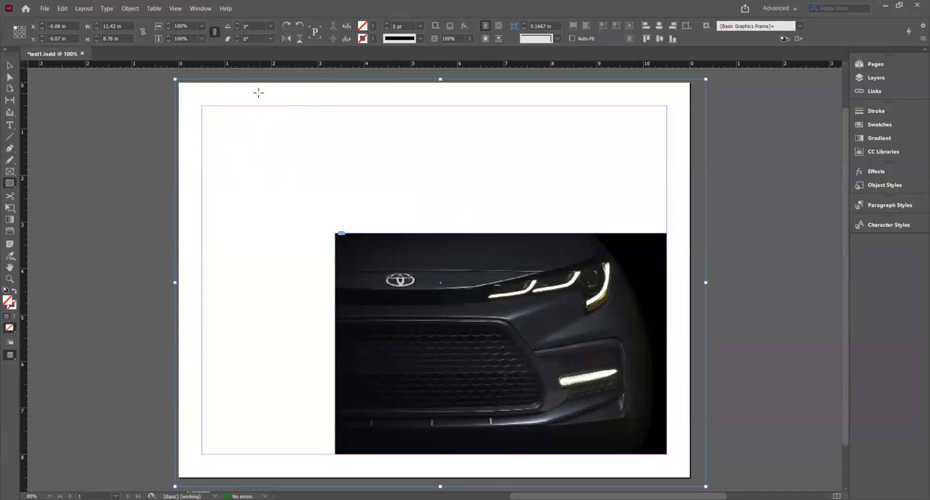
click(8, 69)
click(763, 277)
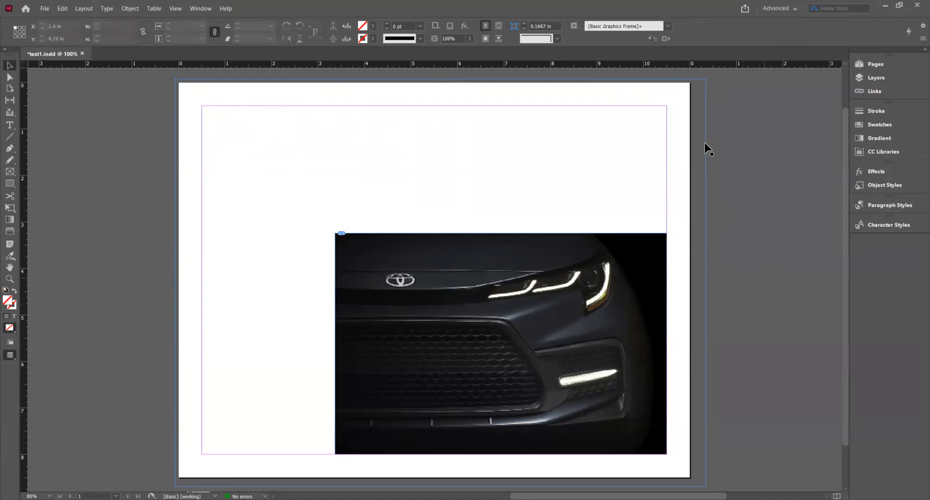
click(522, 79)
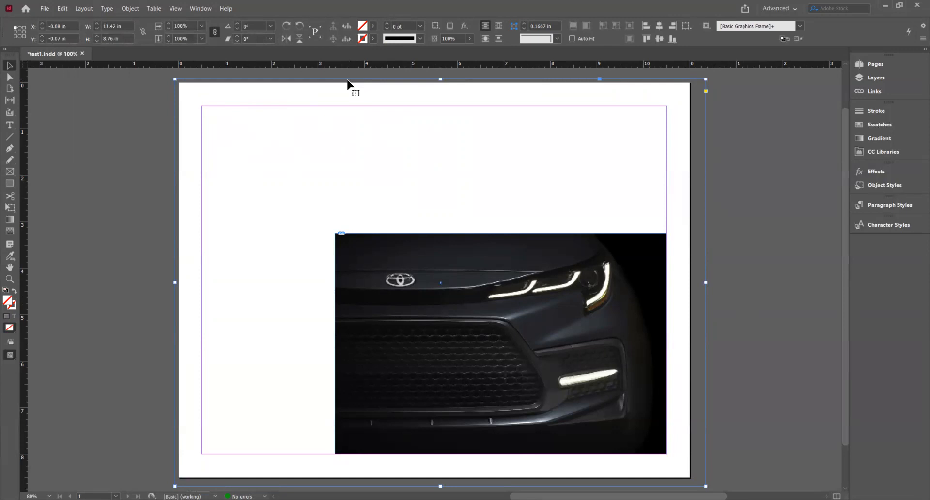
- Try out several fill colours for the page-covering rectangle in the Color Picker, including green 00983c, without applying any
click(373, 29)
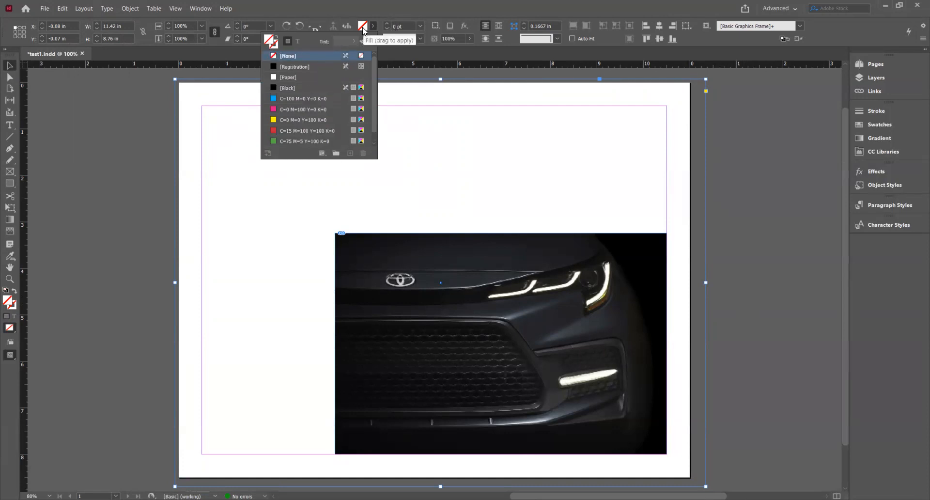
click(374, 31)
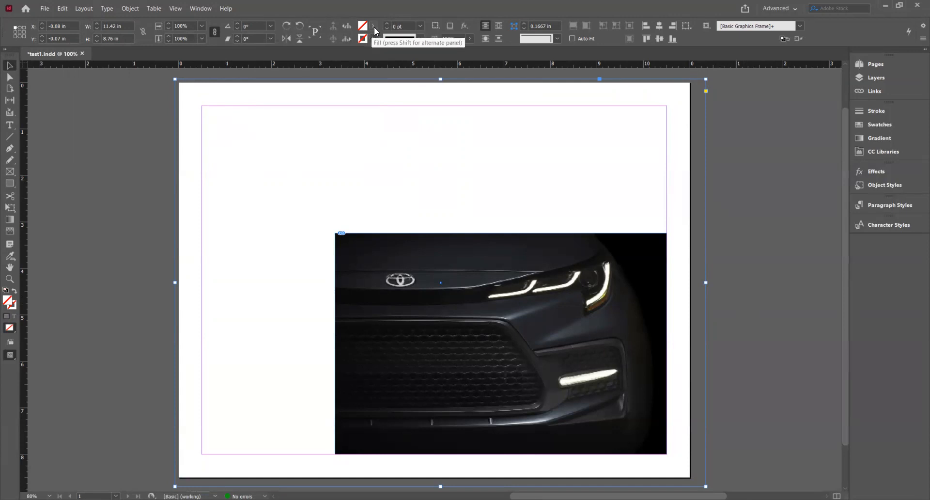
double_click(362, 30)
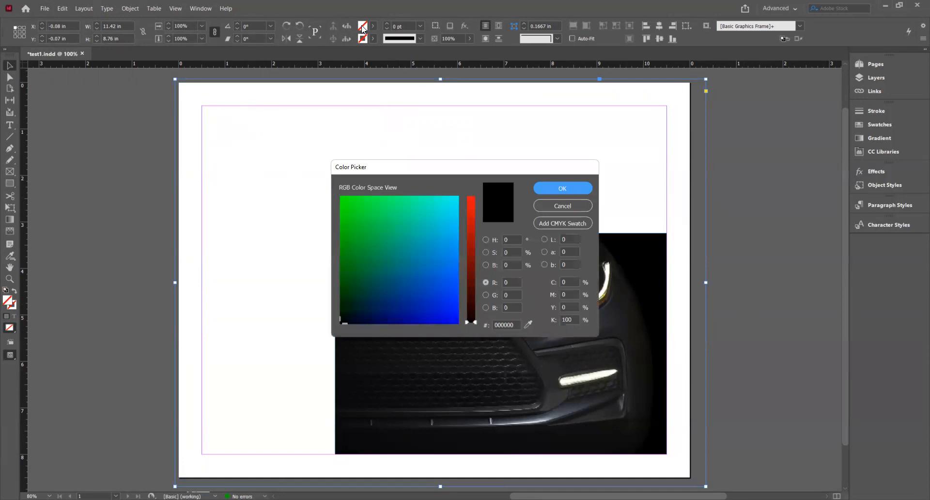
click(409, 244)
click(438, 213)
click(452, 294)
click(389, 278)
click(392, 224)
click(401, 284)
click(368, 248)
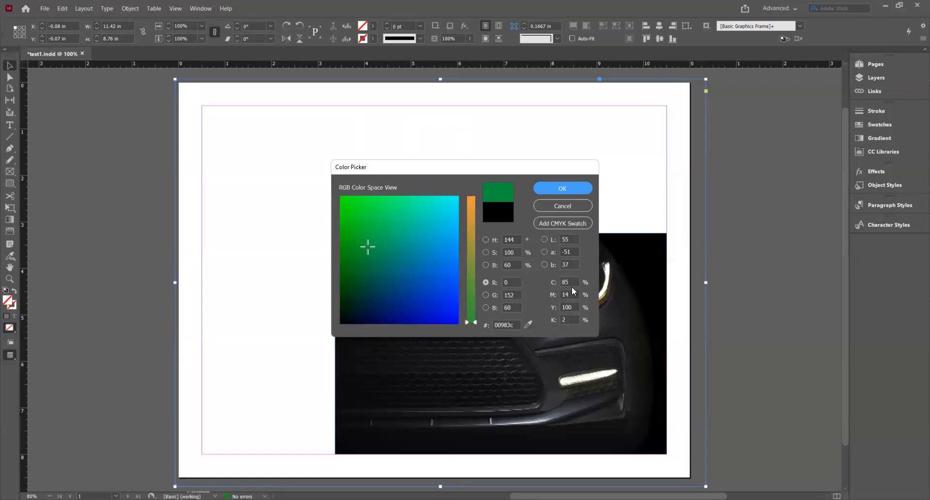
click(576, 210)
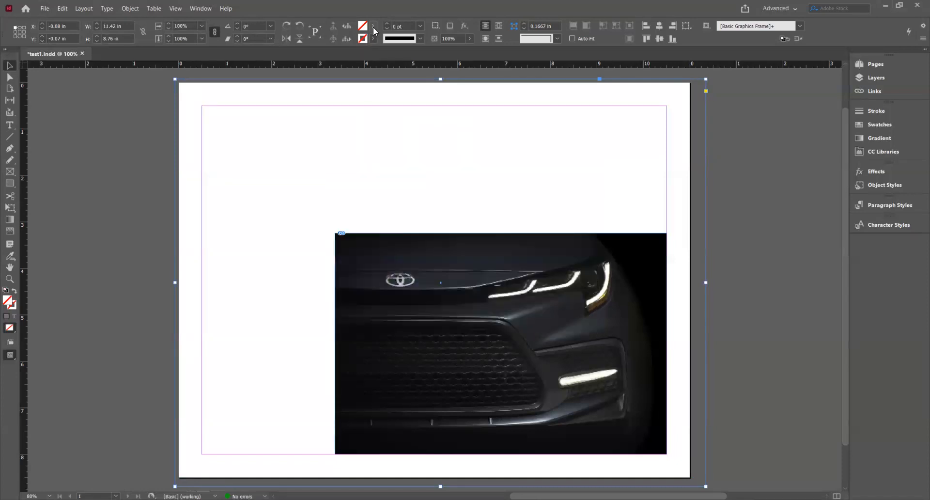
- Fill the page-covering rectangle with the [Registration] swatch
click(373, 27)
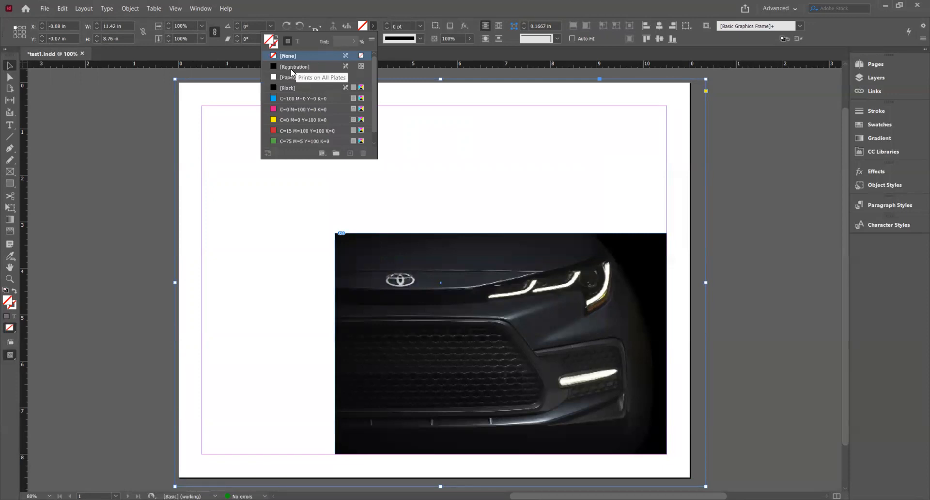
click(290, 67)
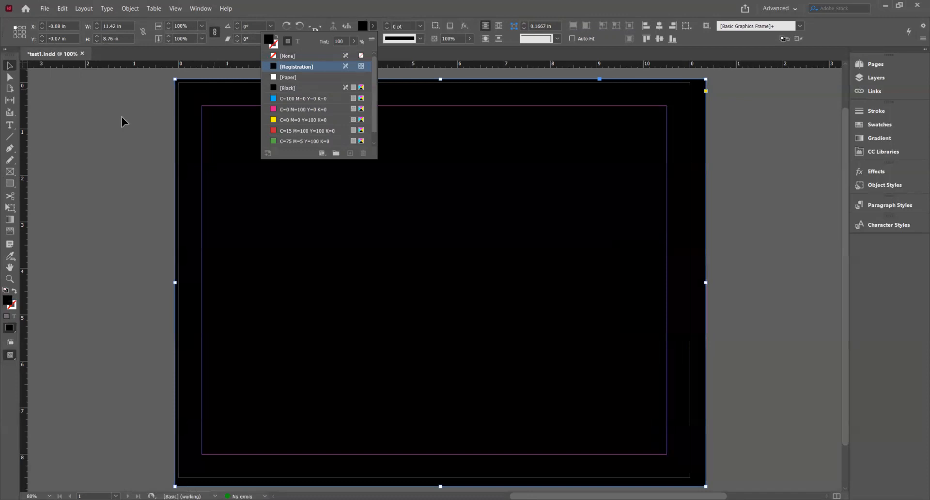
click(119, 117)
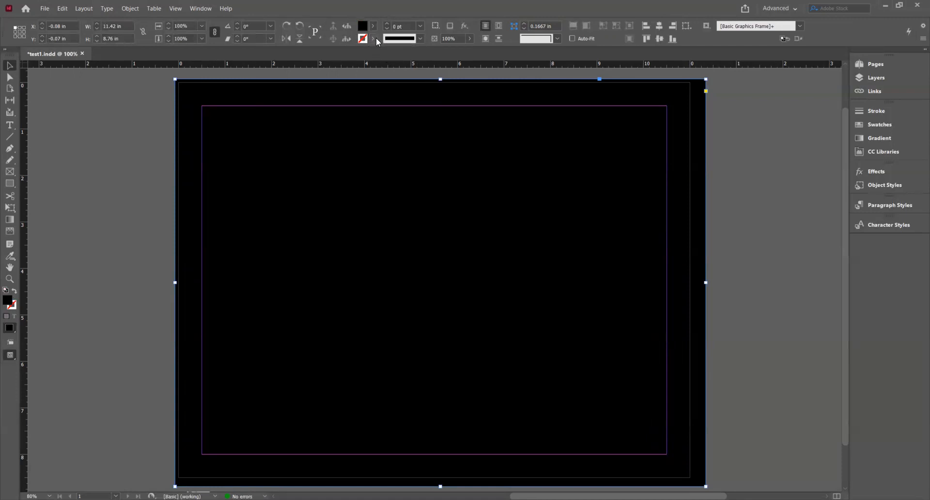
click(374, 39)
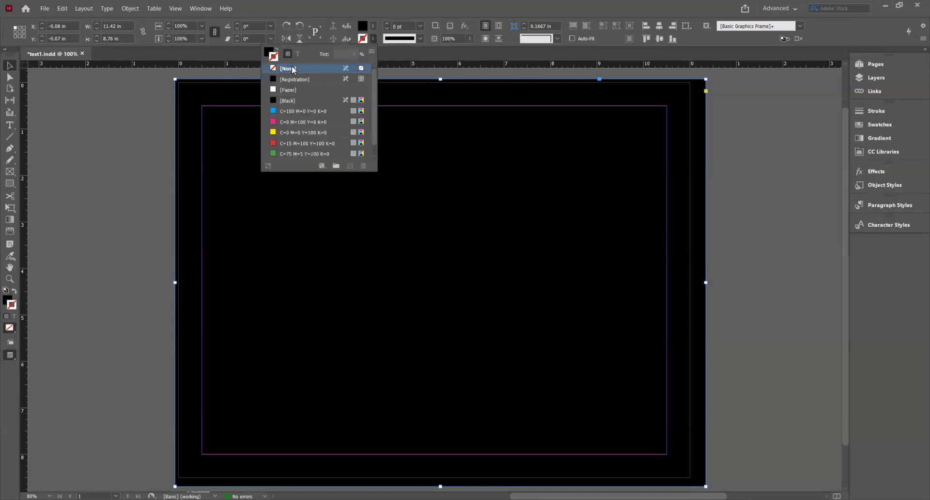
click(406, 52)
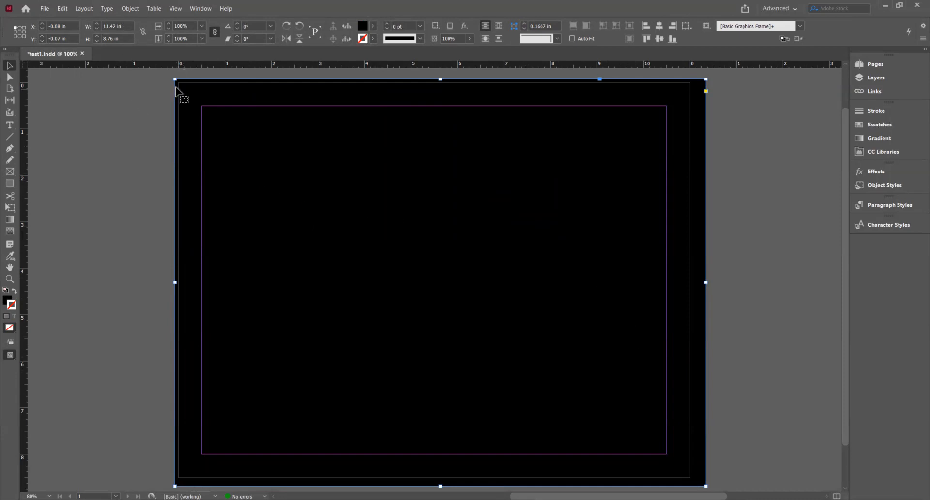
- Send the black page-covering rectangle to the back, behind the car image
click(129, 10)
mouse_move(137, 43)
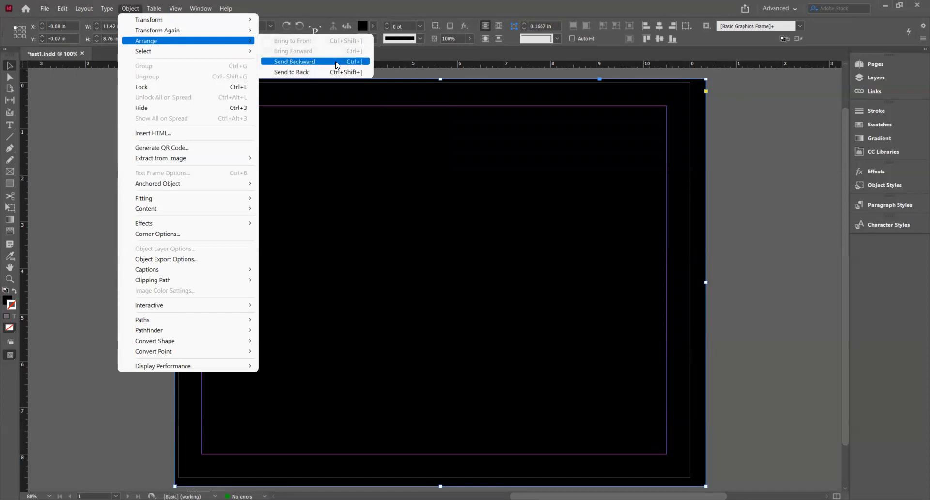
click(301, 73)
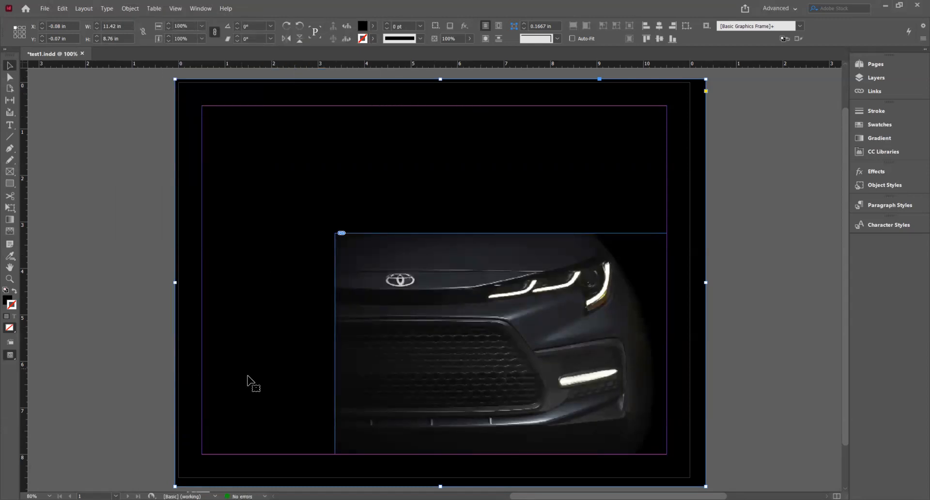
- Try sending the car image backward by one level in the stacking order, and undo it
click(500, 344)
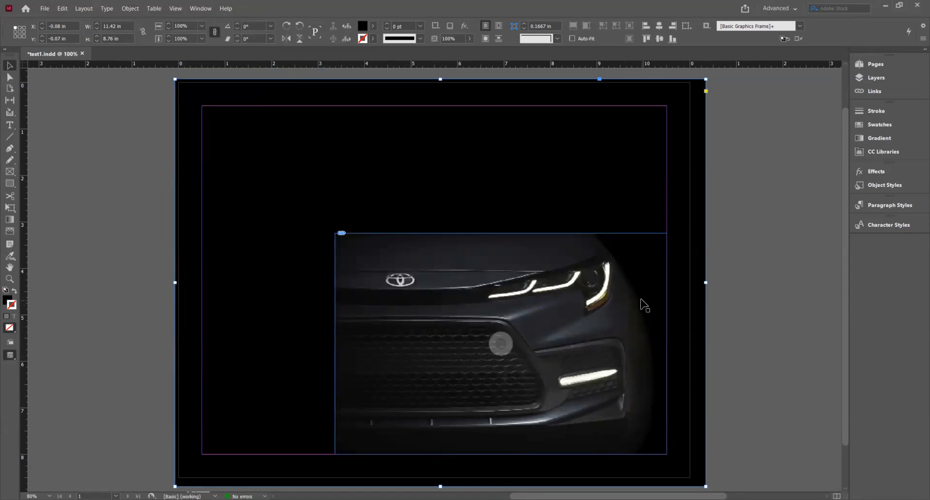
click(538, 281)
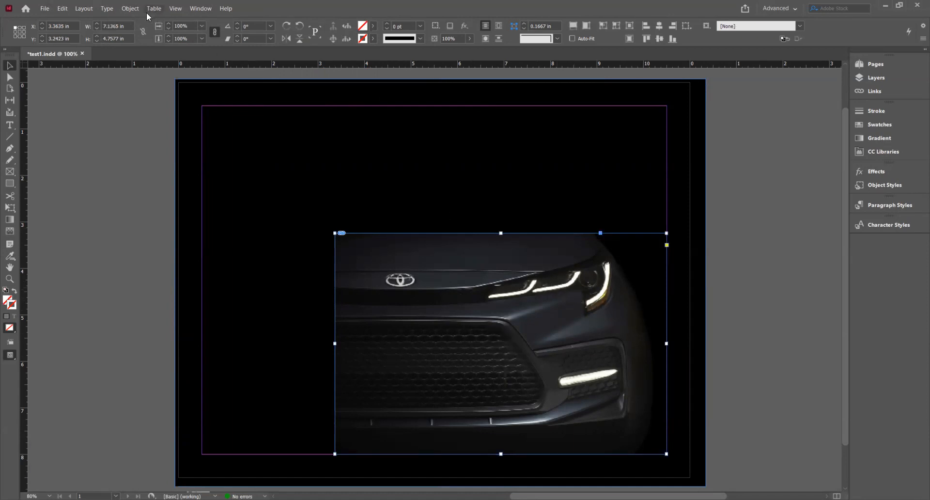
click(128, 9)
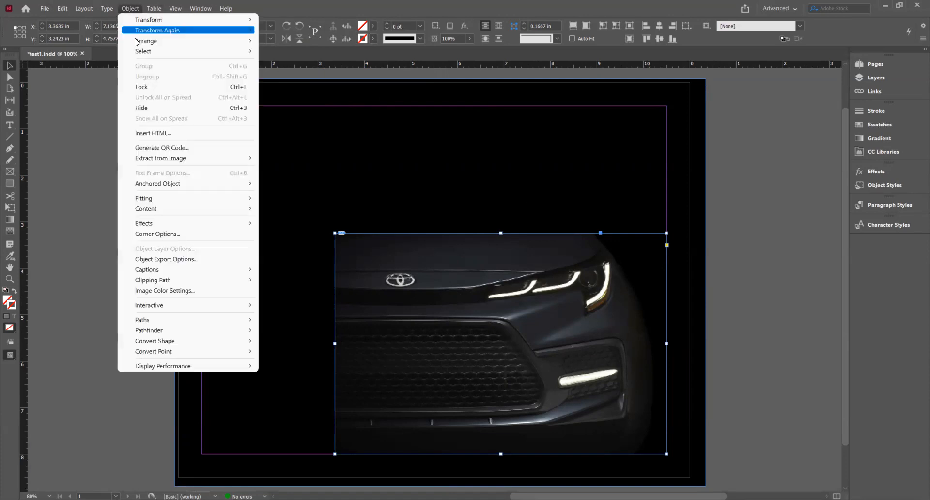
mouse_move(204, 40)
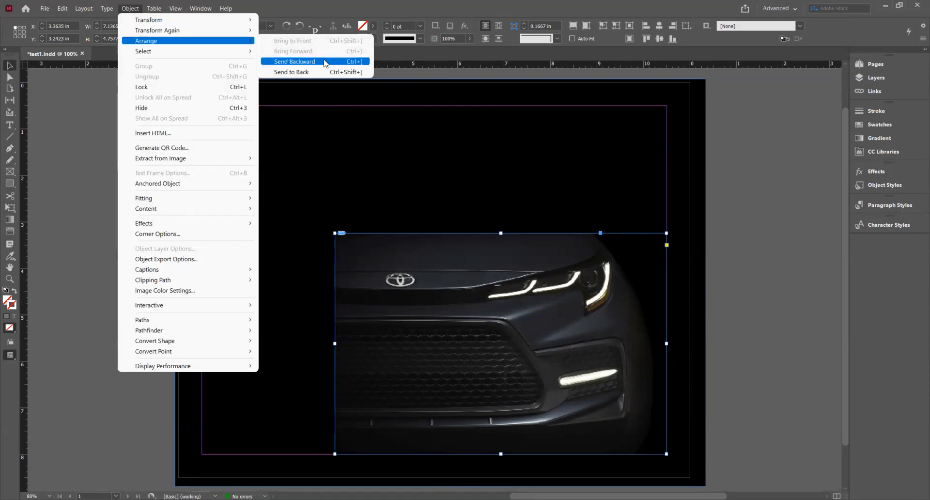
click(323, 62)
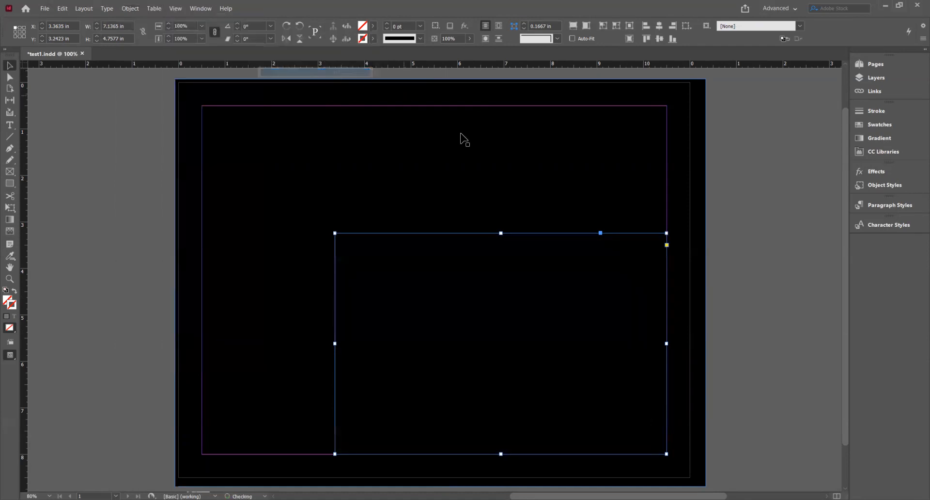
click(390, 189)
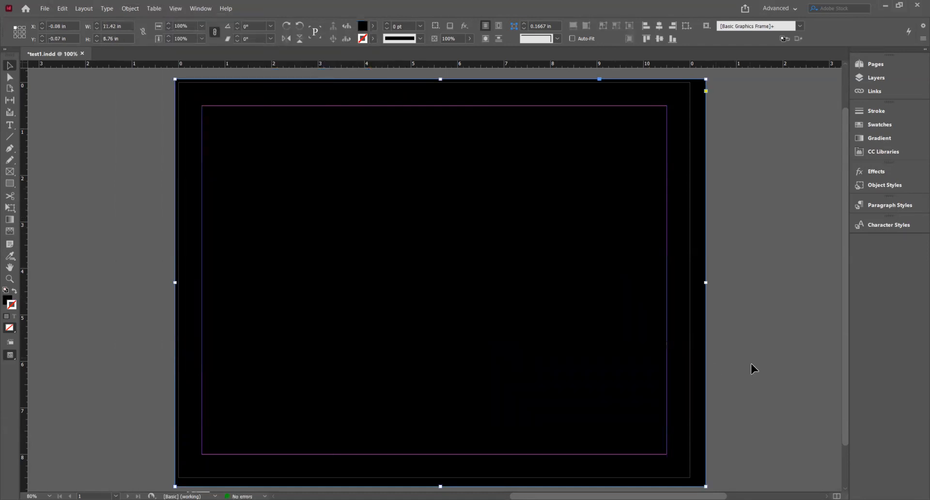
key(ctrl+z)
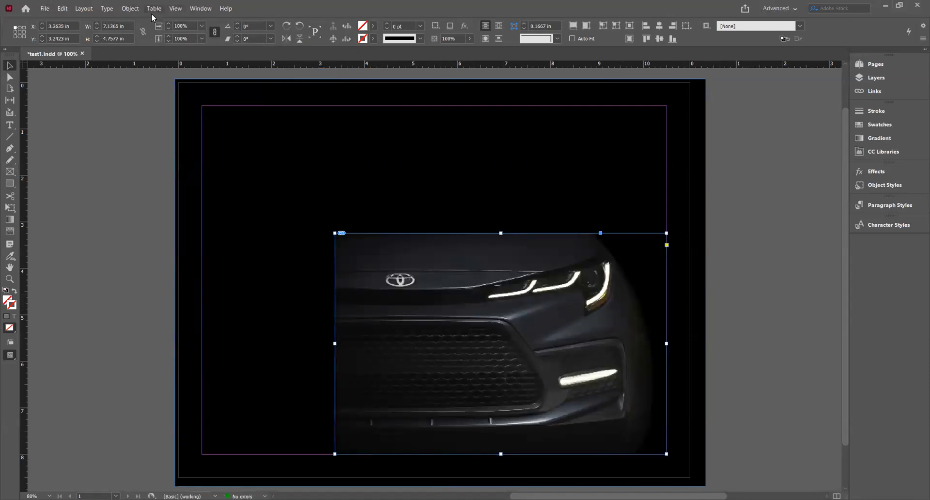
- Deselect the car image and save the document
click(130, 8)
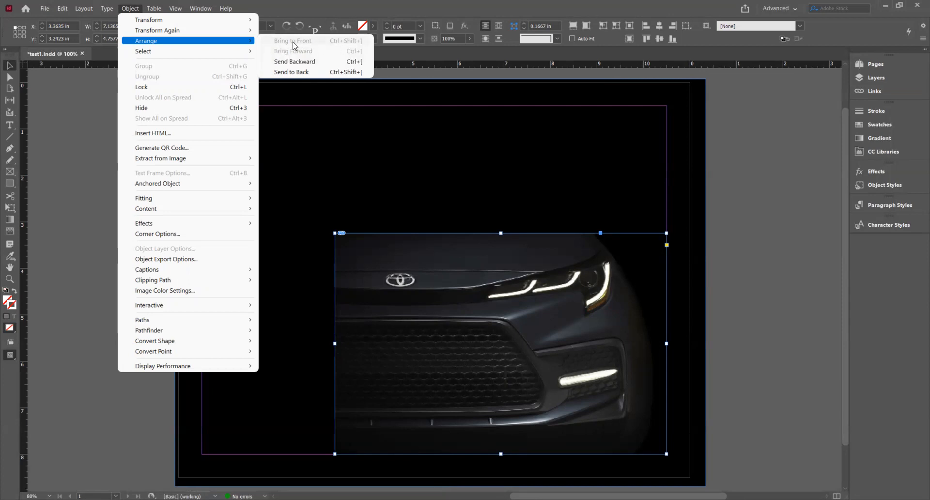
click(731, 183)
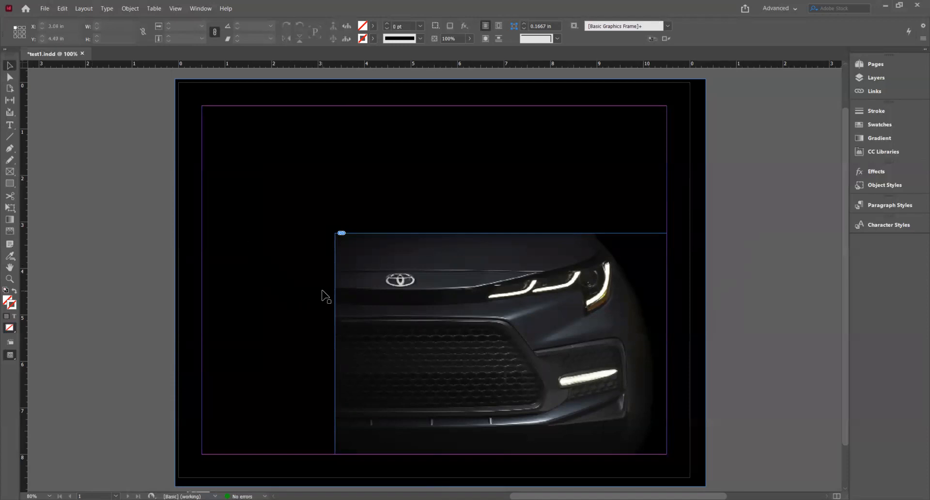
key(ctrl+s)
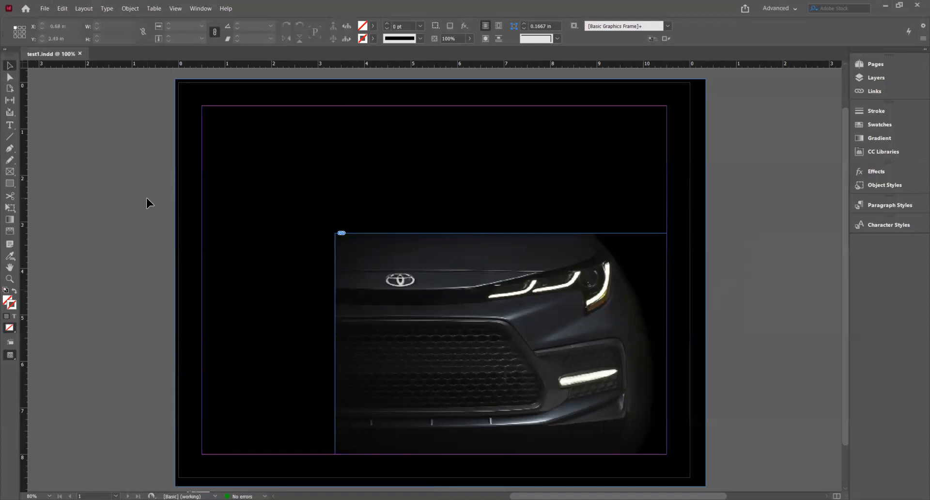
- Draw a text frame about 4.74 × 1.5 in above the car image and enter the text "Toyota 2023" in it
click(9, 125)
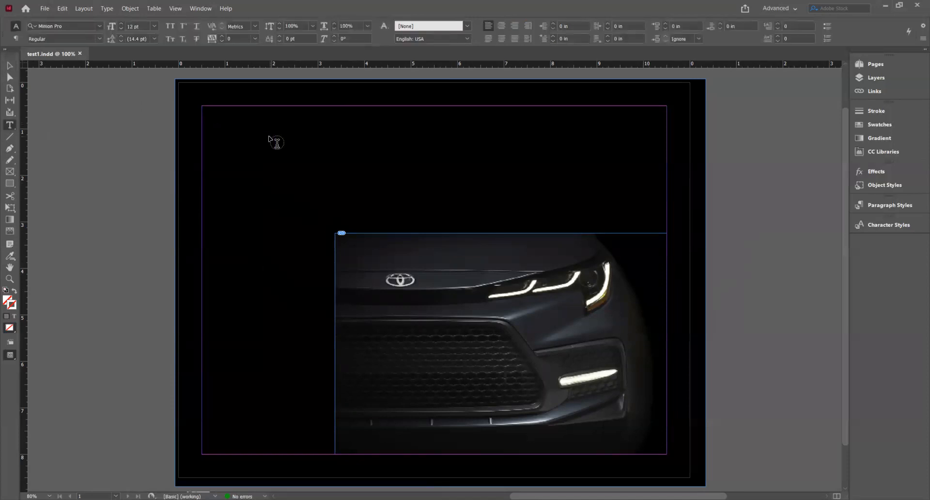
drag(295, 132, 515, 201)
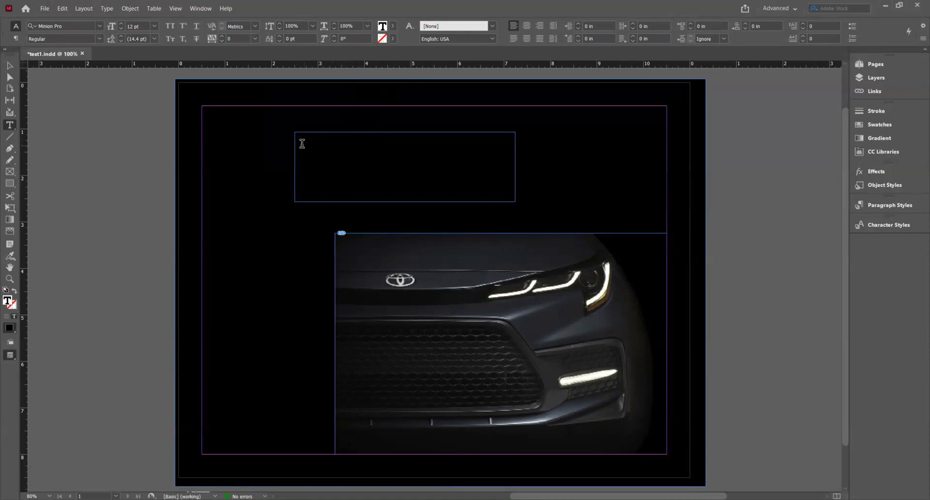
- Apply the [Paper] swatch as the fill colour of the "Toyota 2023" text
double_click(316, 137)
drag(320, 136, 284, 143)
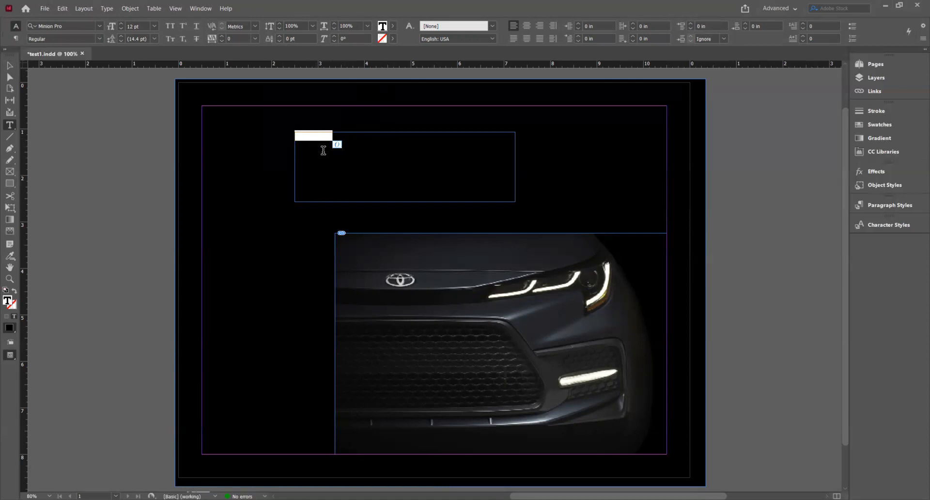
click(394, 27)
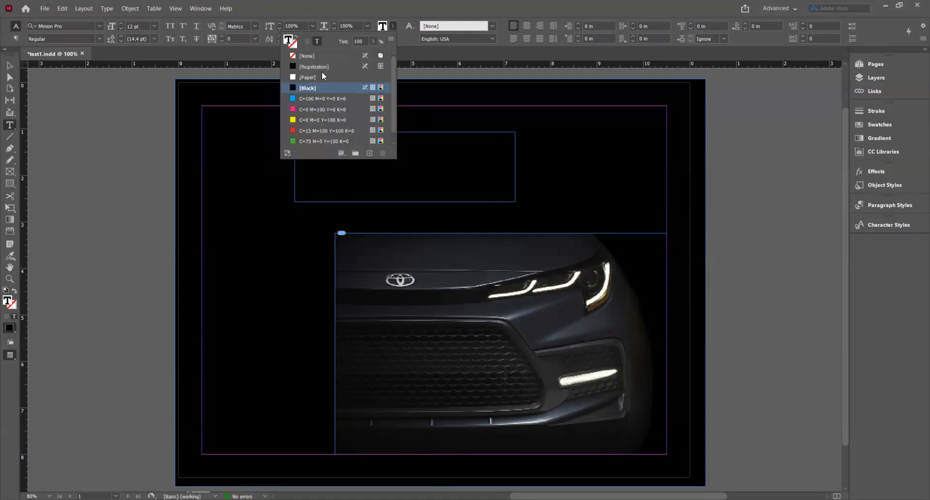
click(294, 78)
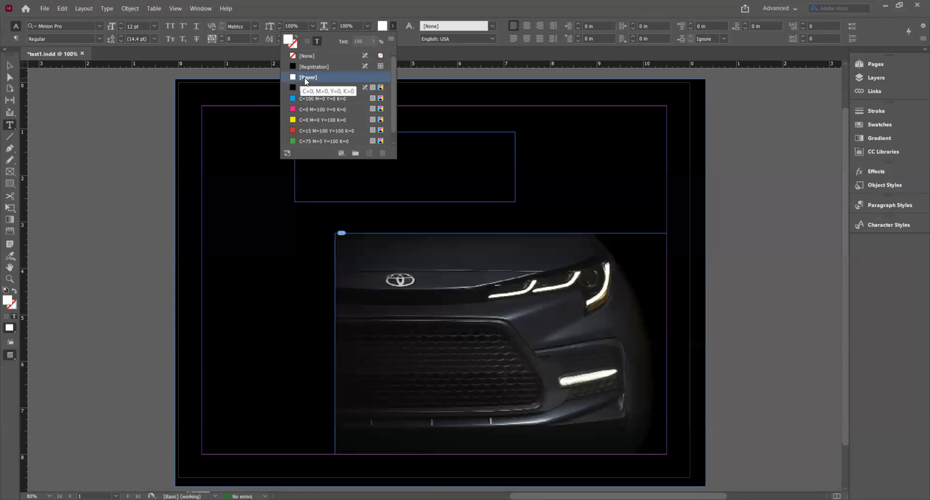
click(400, 5)
click(314, 144)
- Set the font size of the "Toyota 2023" text to 60 pt
drag(338, 135, 293, 135)
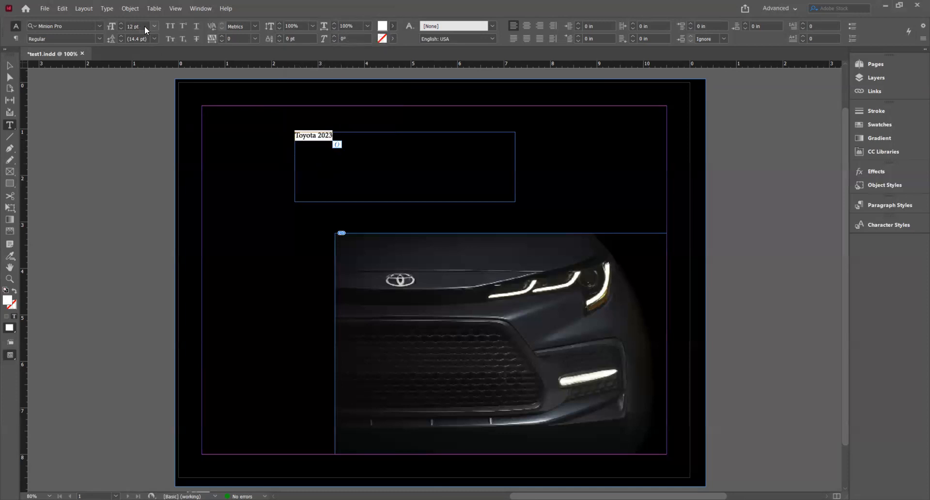
click(100, 27)
click(100, 27)
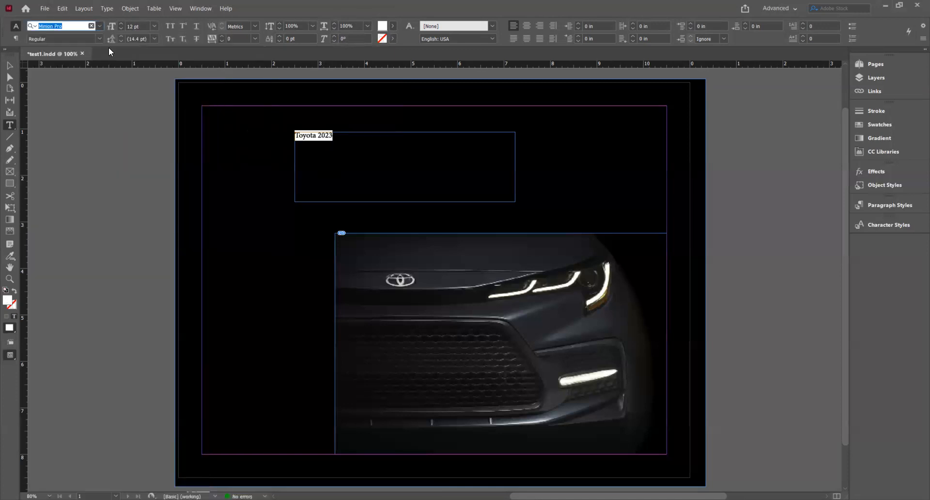
click(154, 26)
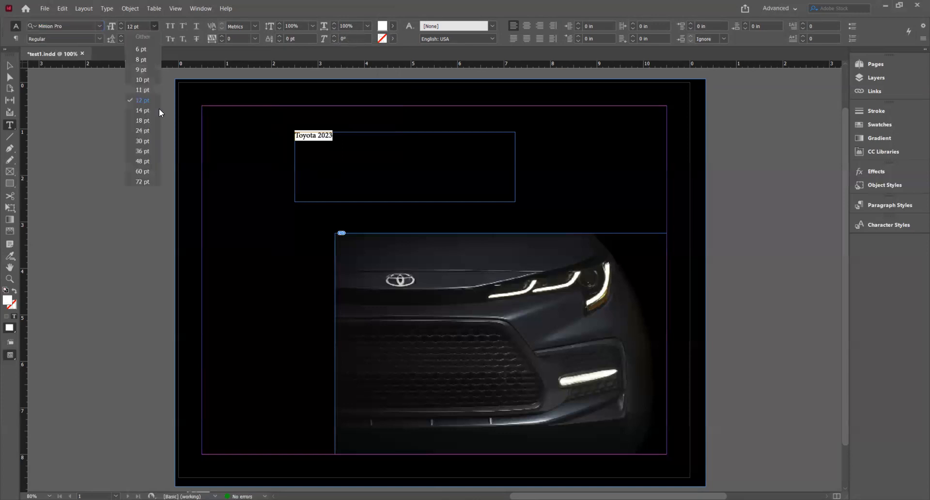
click(149, 172)
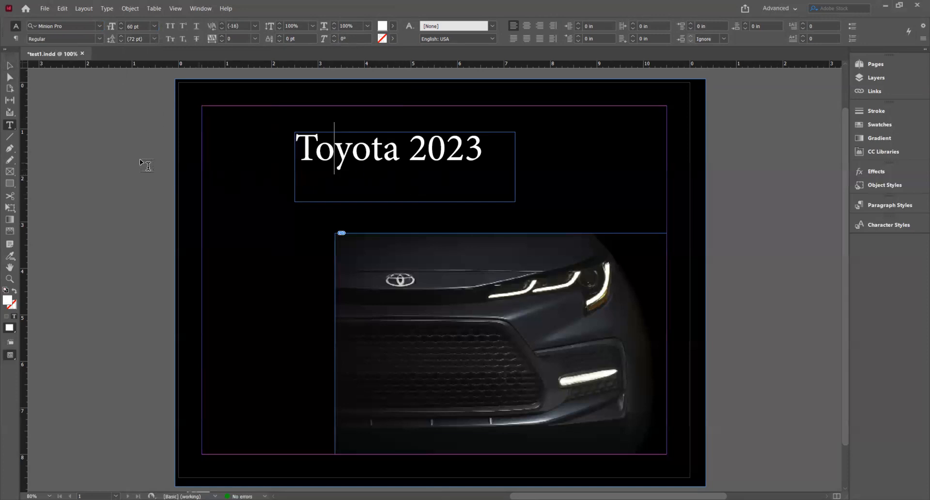
- Enlarge the "Toyota 2023" text frame to about 5.3 × 1.86 in, and fit the frame to its content
click(8, 66)
click(294, 246)
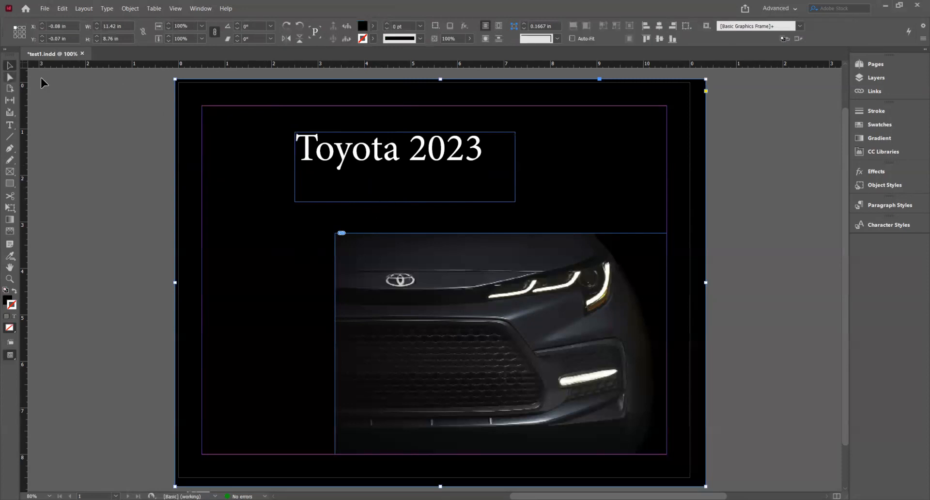
click(505, 191)
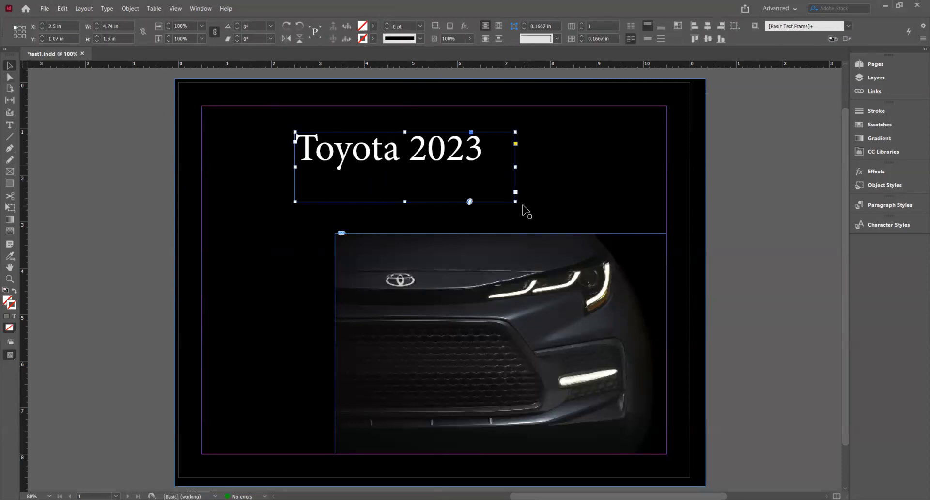
drag(515, 201, 541, 219)
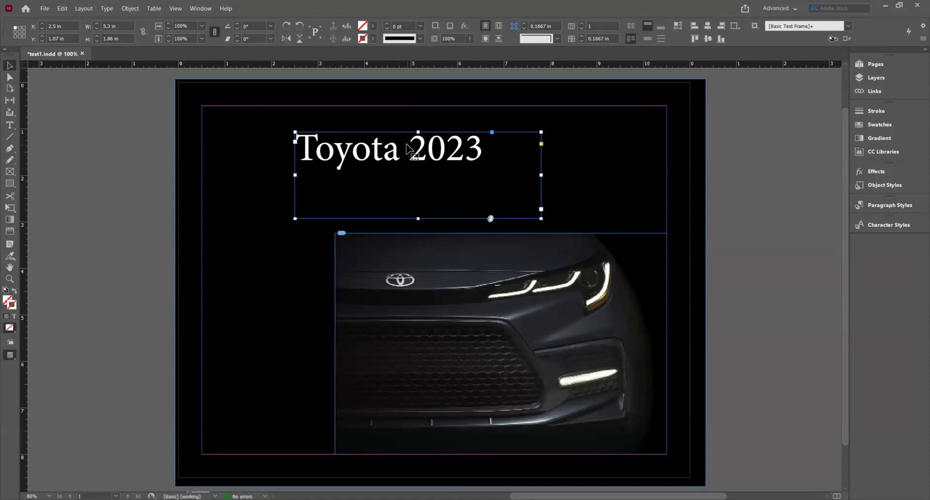
click(130, 9)
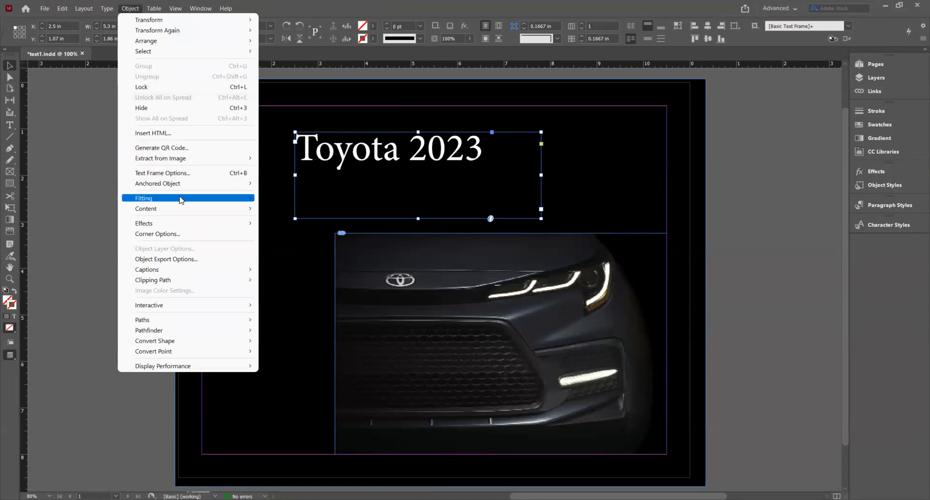
mouse_move(180, 200)
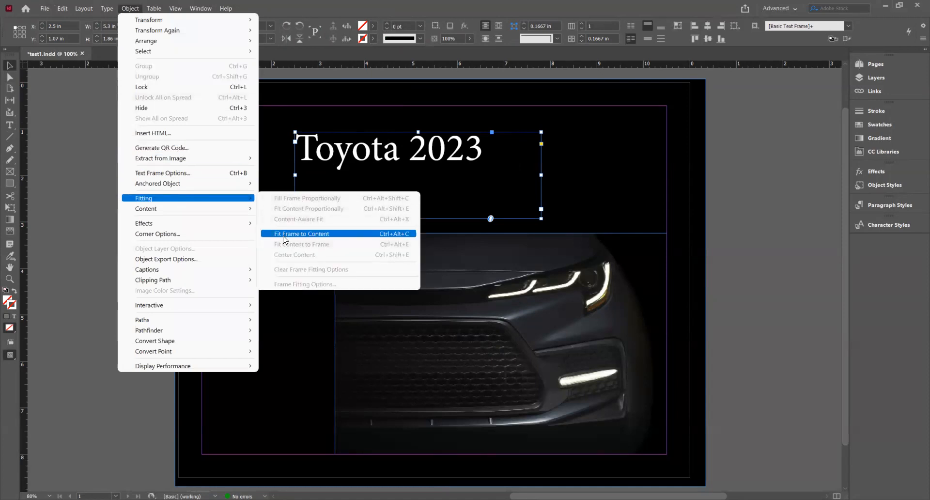
click(328, 234)
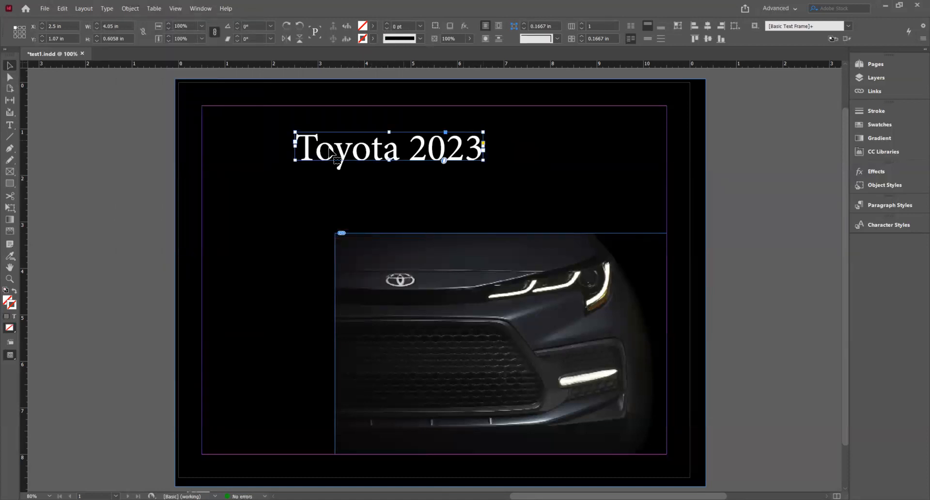
- Move the "Toyota 2023" text frame just above the car image, with its left edge aligned to the image's left edge, and deselect it
drag(363, 149, 405, 202)
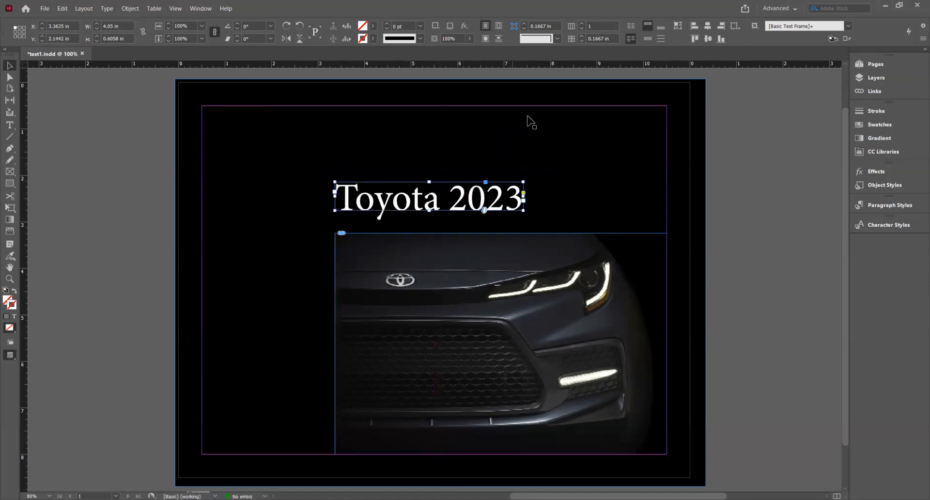
click(565, 181)
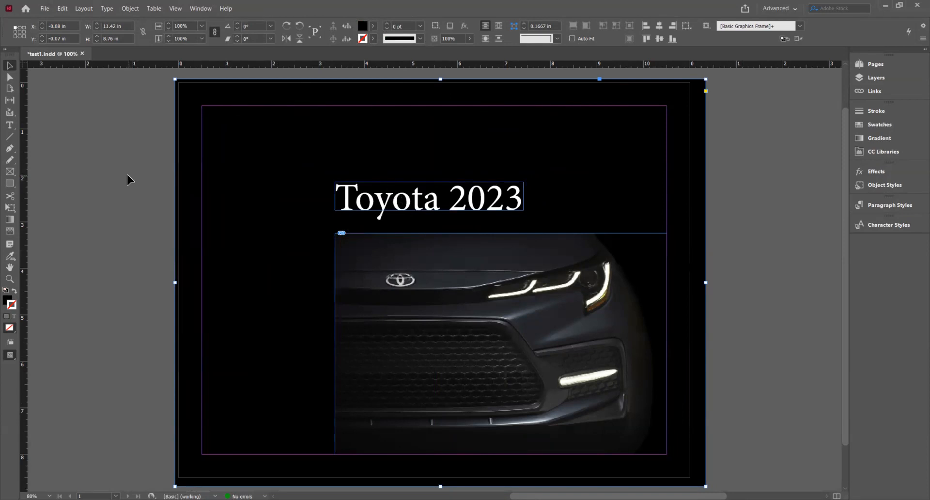
- Switch the screen mode to Preview
click(173, 8)
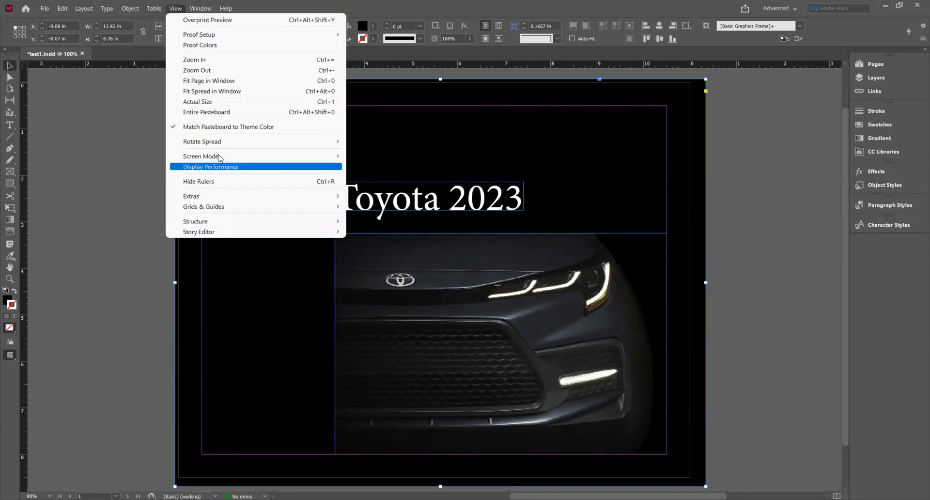
mouse_move(333, 156)
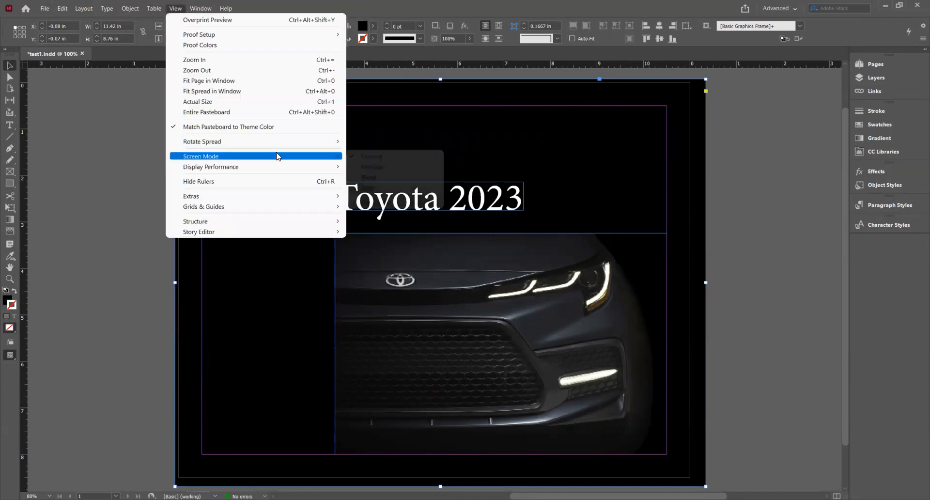
click(393, 168)
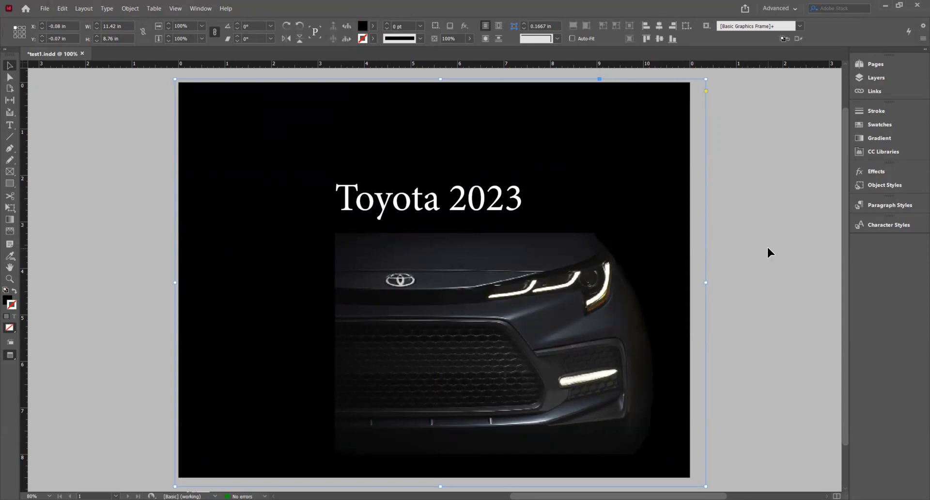
- Deselect the background frame and compare the page in Normal and Preview screen modes, ending in Normal
click(175, 8)
mouse_move(201, 158)
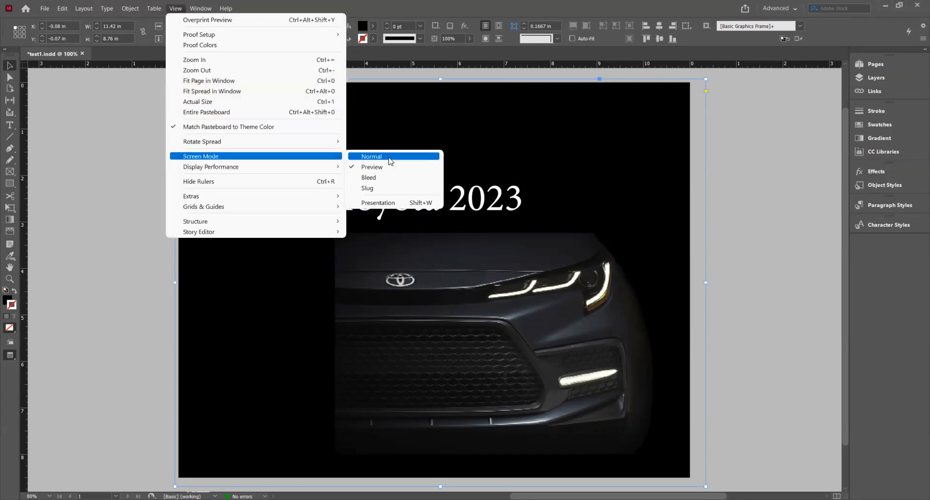
click(390, 157)
click(787, 162)
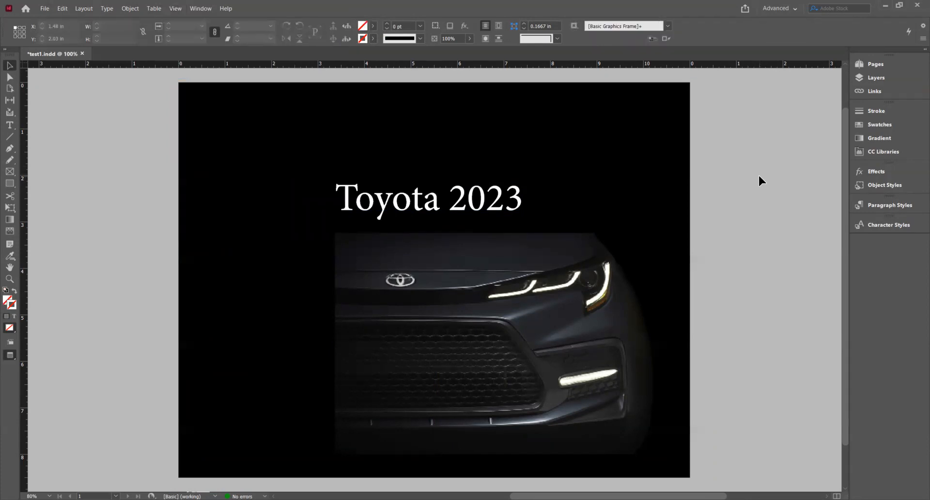
key(w)
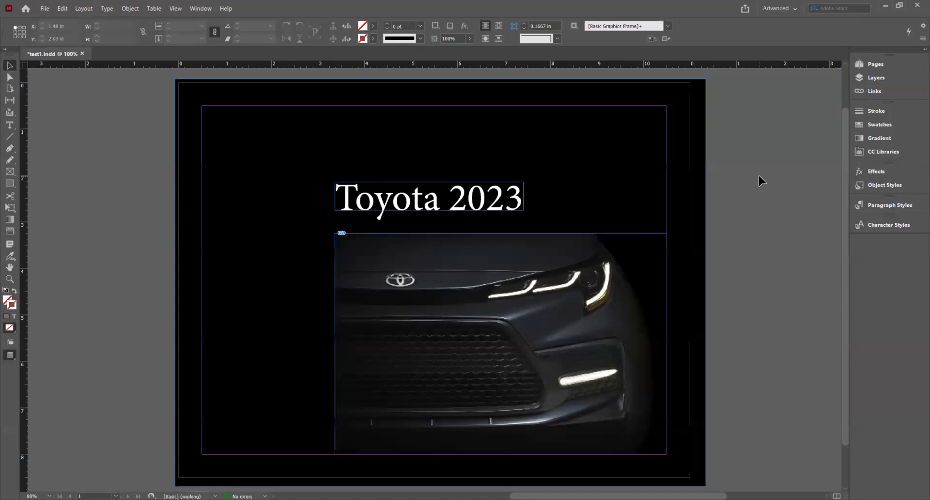
key(w)
key(w)
key(w)
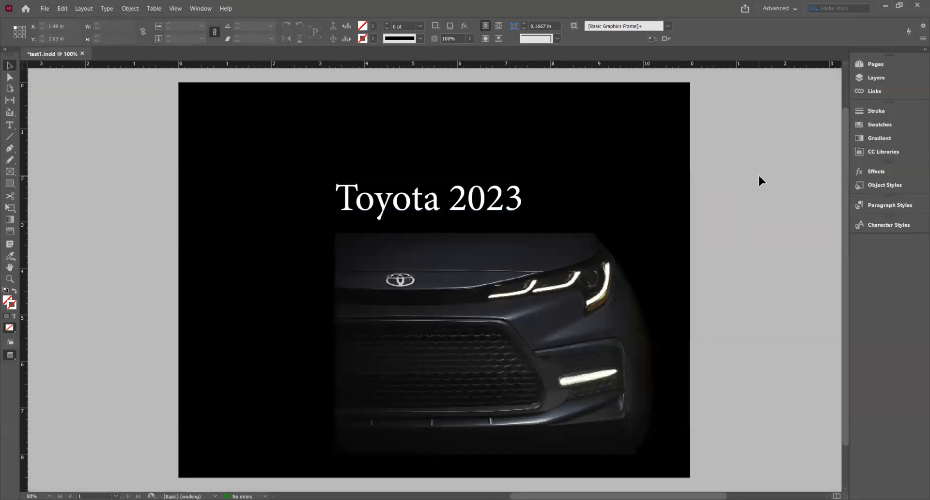
key(w)
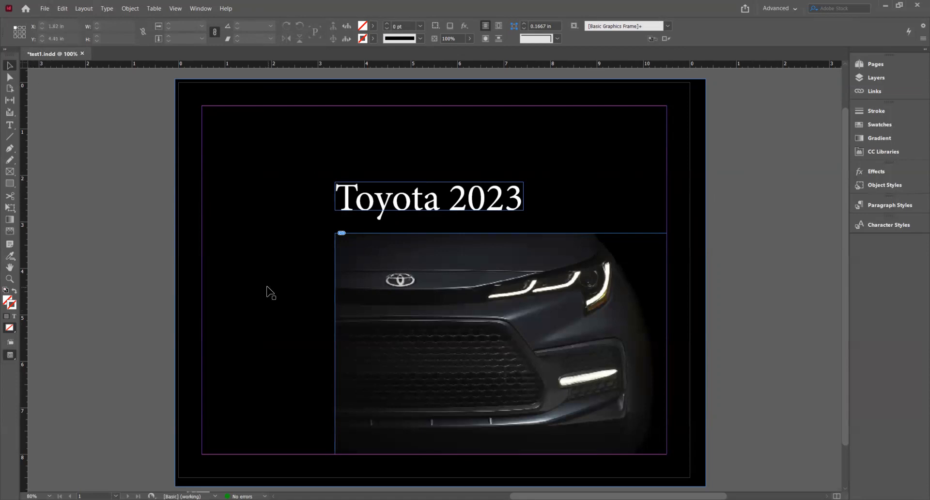
- Save the changes to the test1 document
key(ctrl+s)
click(44, 8)
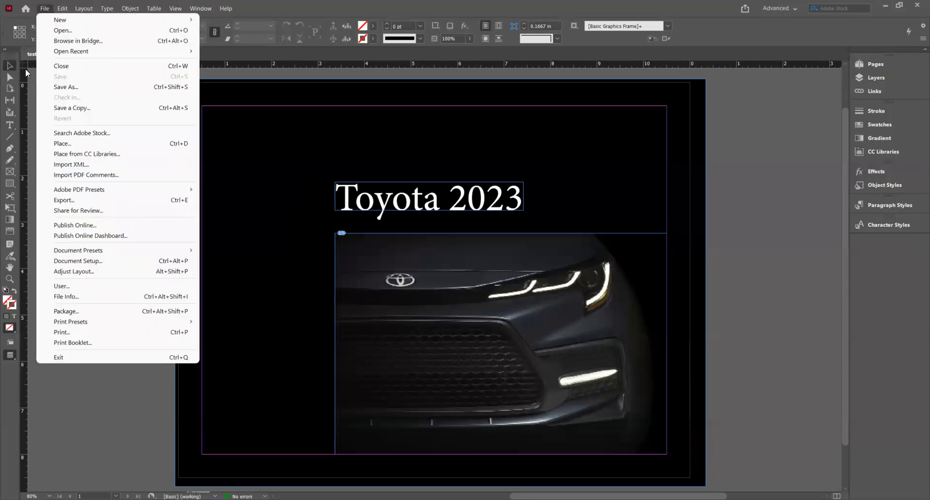
click(29, 57)
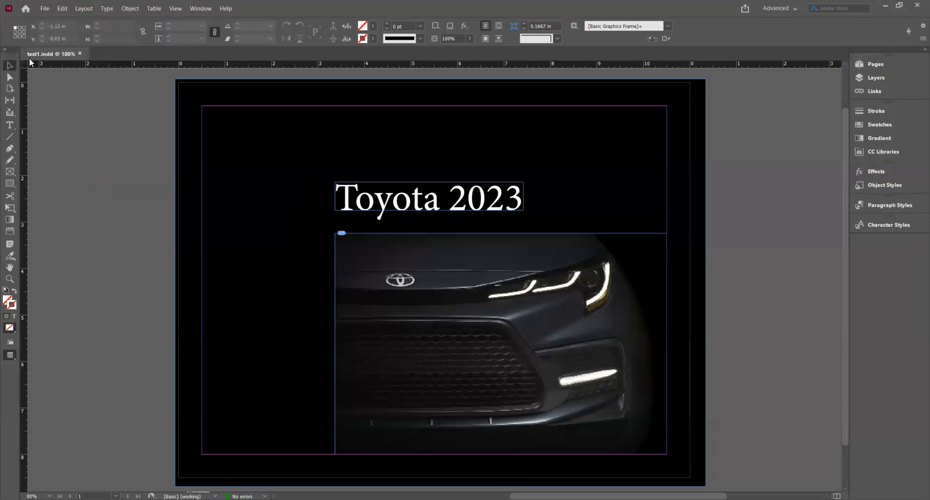
- Package the document on the Desktop as "test1 Folder" with fonts, linked graphics, an IDML file and a [Press Quality] print PDF
click(45, 8)
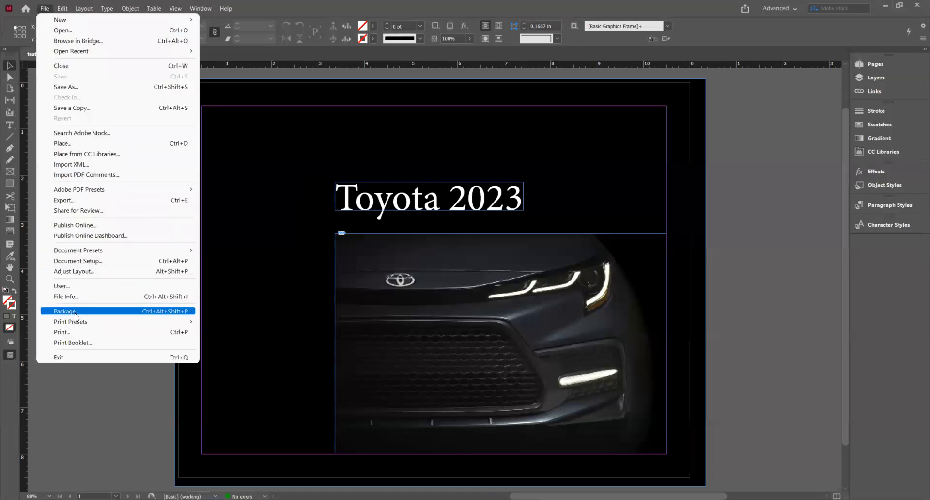
click(75, 312)
click(473, 354)
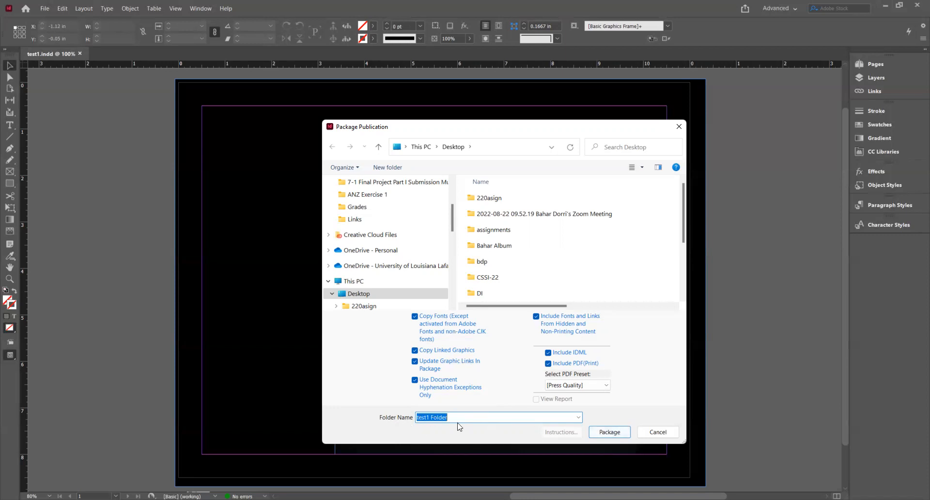
click(425, 418)
click(611, 433)
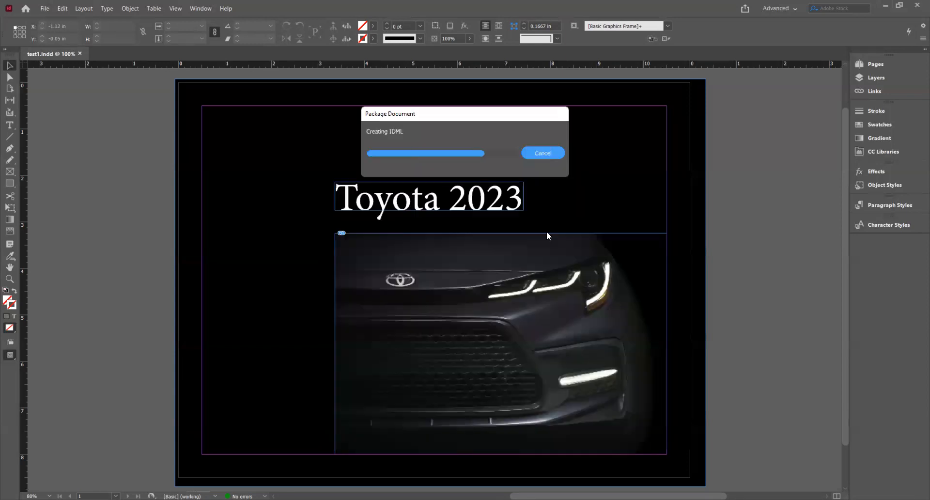